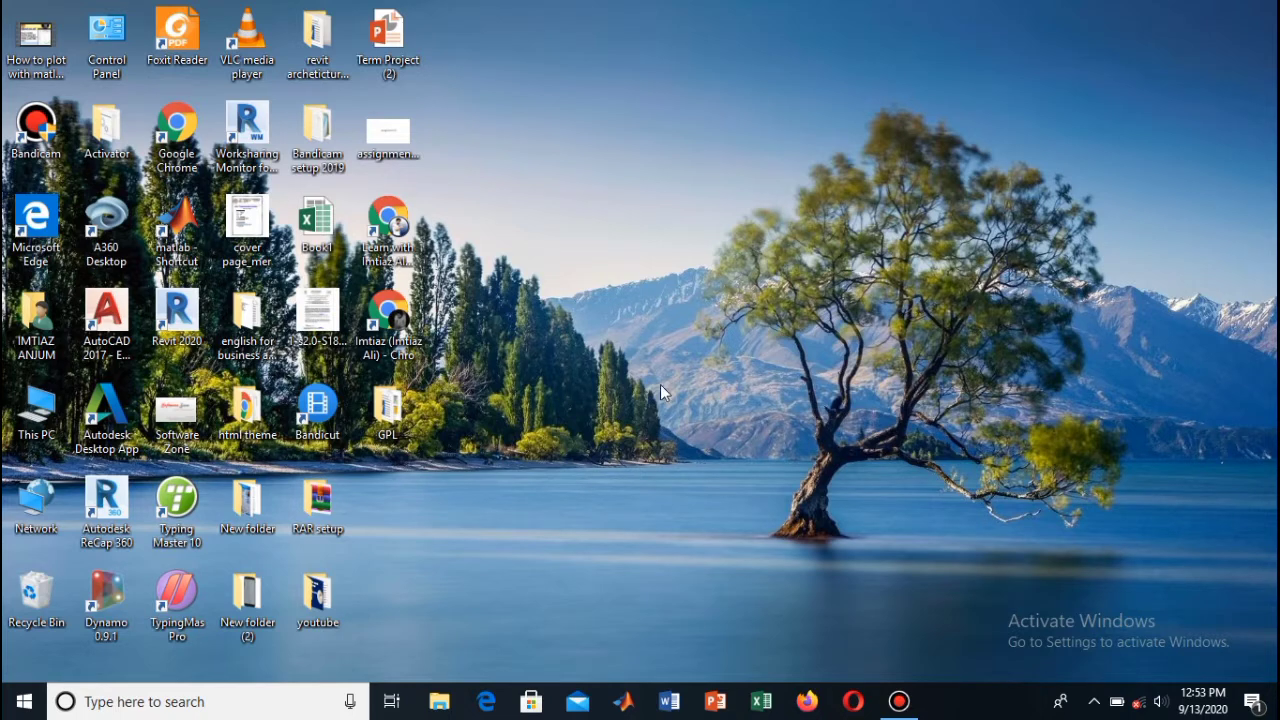
# Open Word, create a blank document and enter the line "Gahsdsaghdasghdfaghsdggasg hdahgsd" as sample text.
pyautogui.click(670, 703)
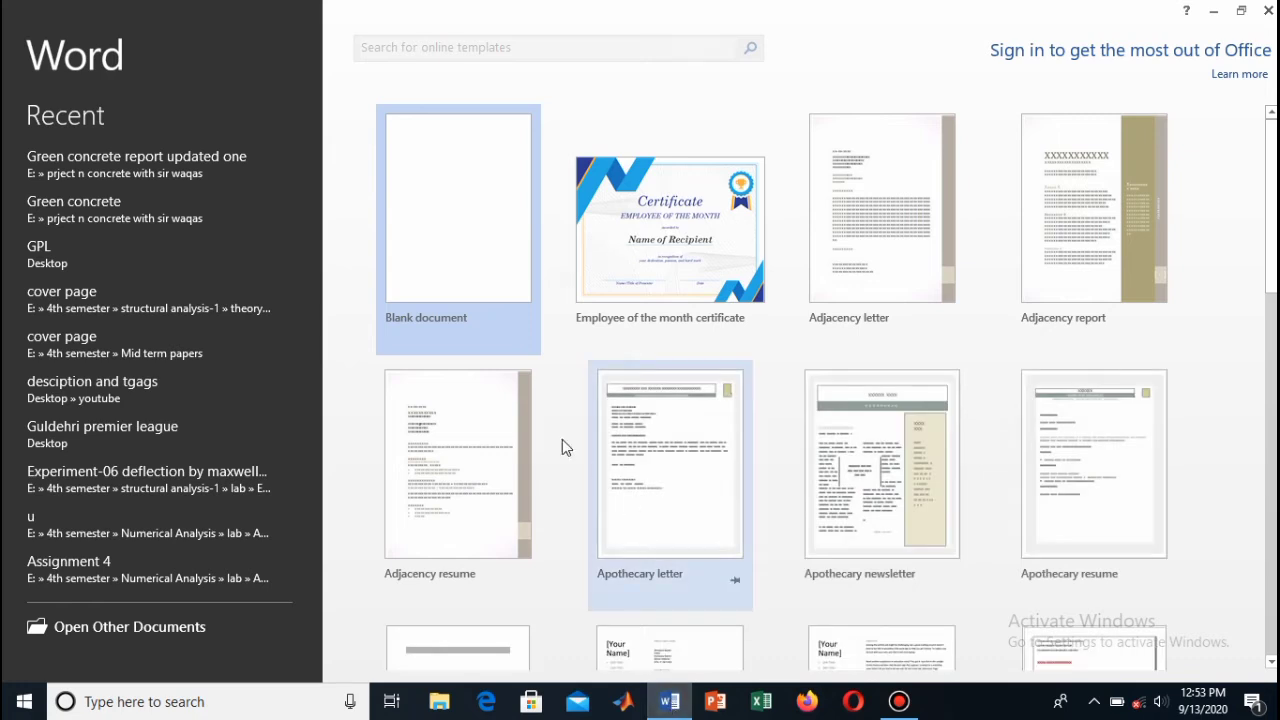
pyautogui.click(457, 197)
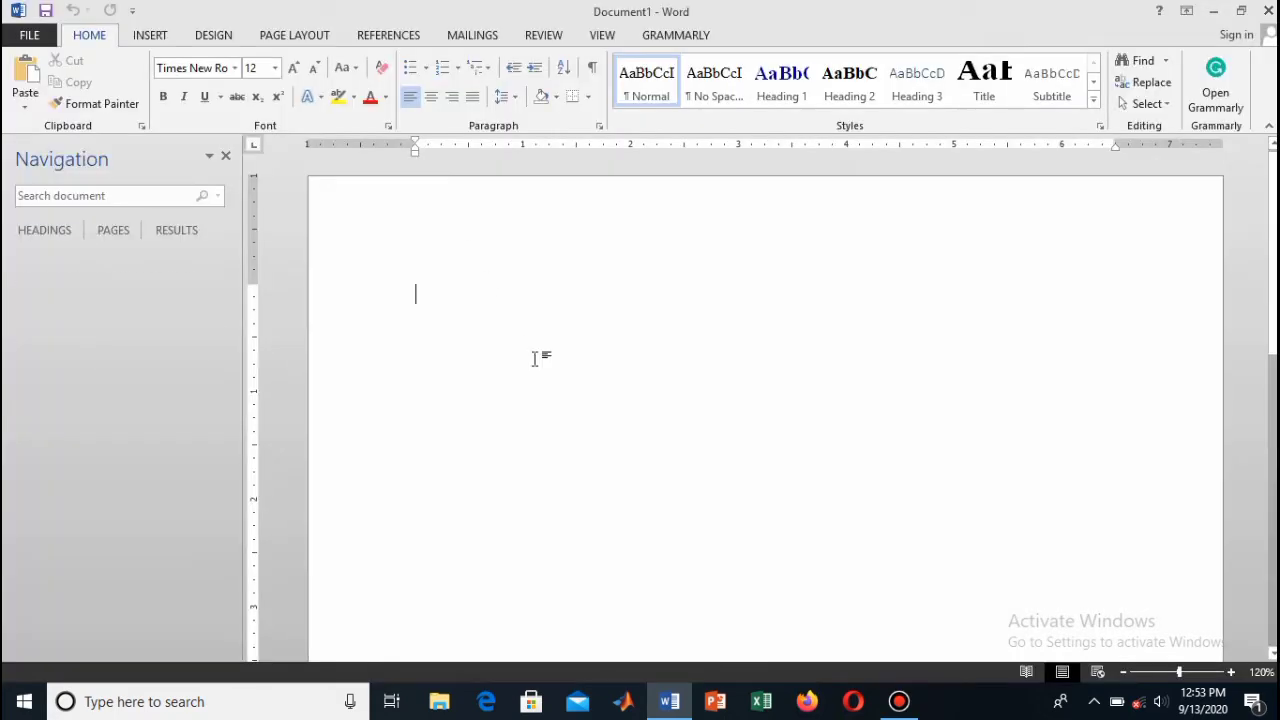
pyautogui.click(452, 338)
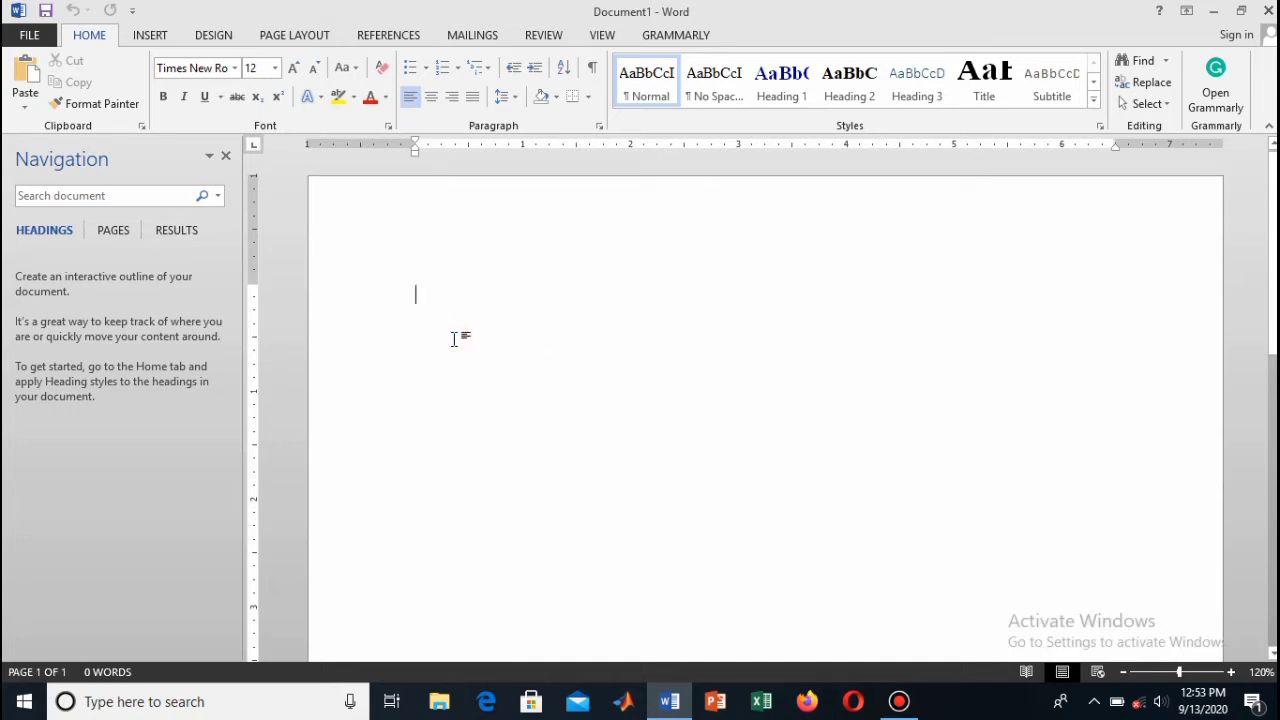
pyautogui.write('gahsdsaghdasghdfaghs')
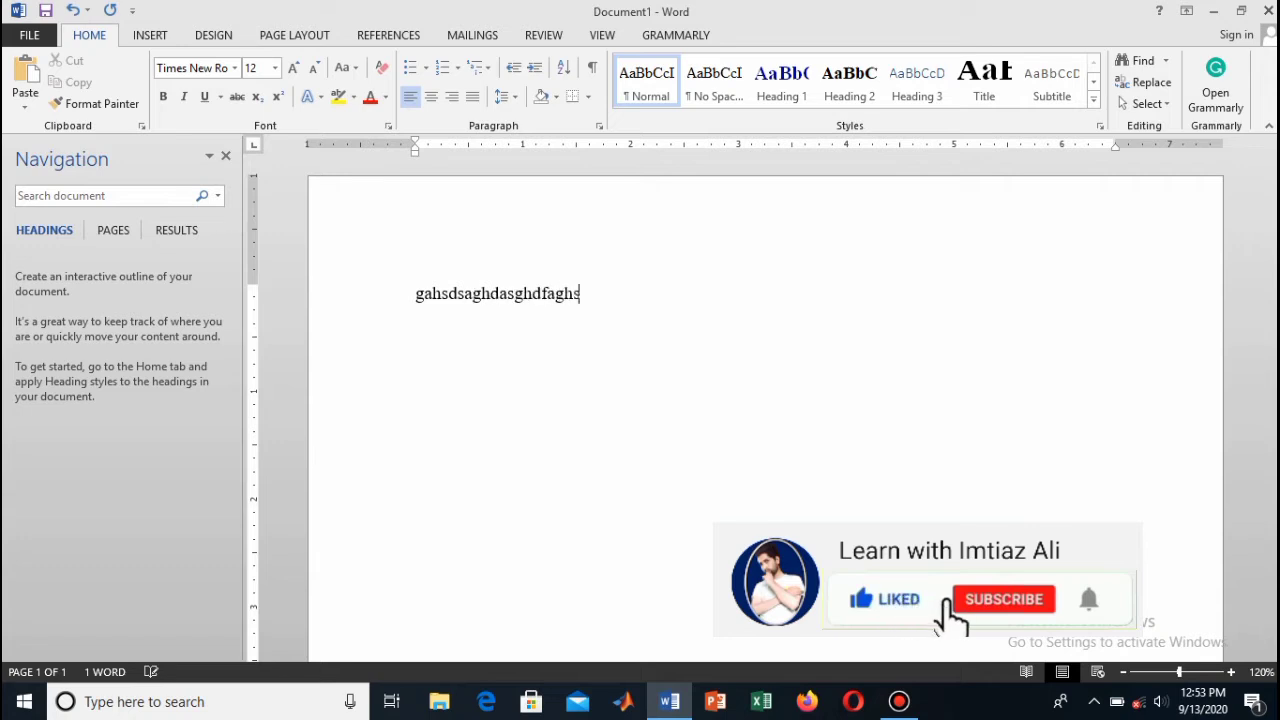
pyautogui.write('dggasg hdahgsd')
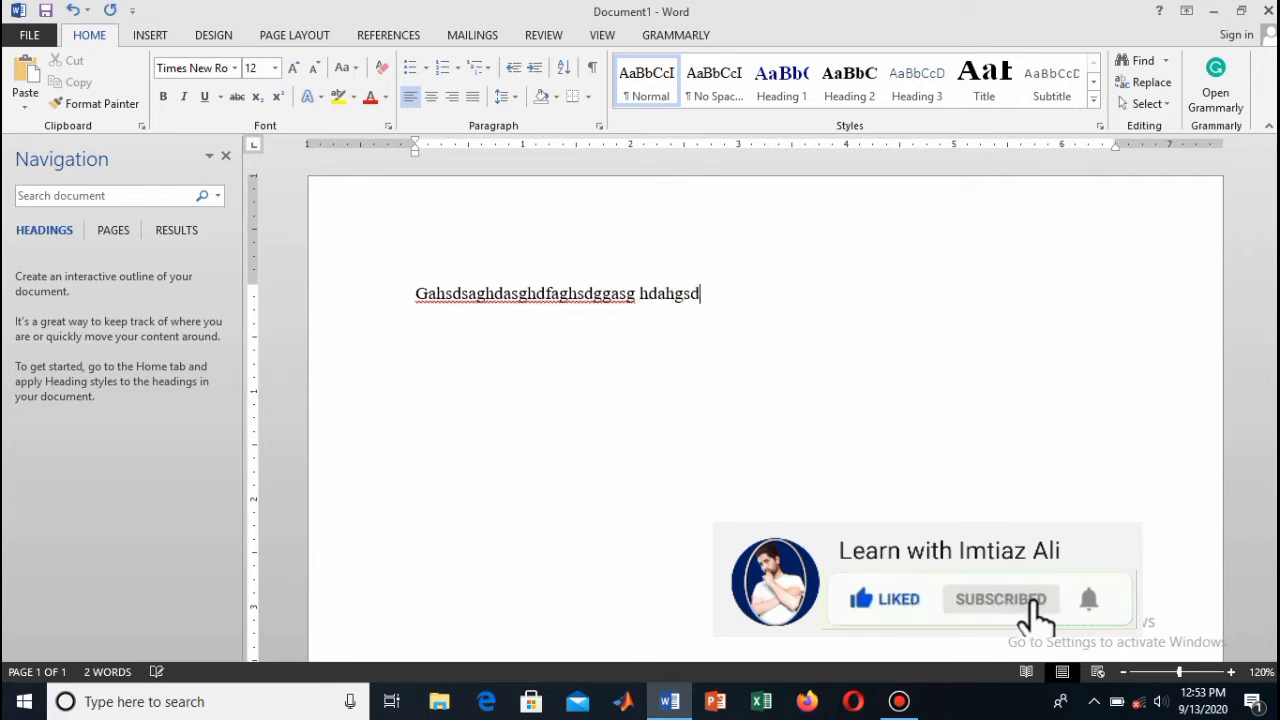
# Copy the sample line and paste nine copies of it on the lines below.
pyautogui.moveTo(734, 296); pyautogui.dragTo(370, 302)
pyautogui.hotkey('ctrl', 'c')
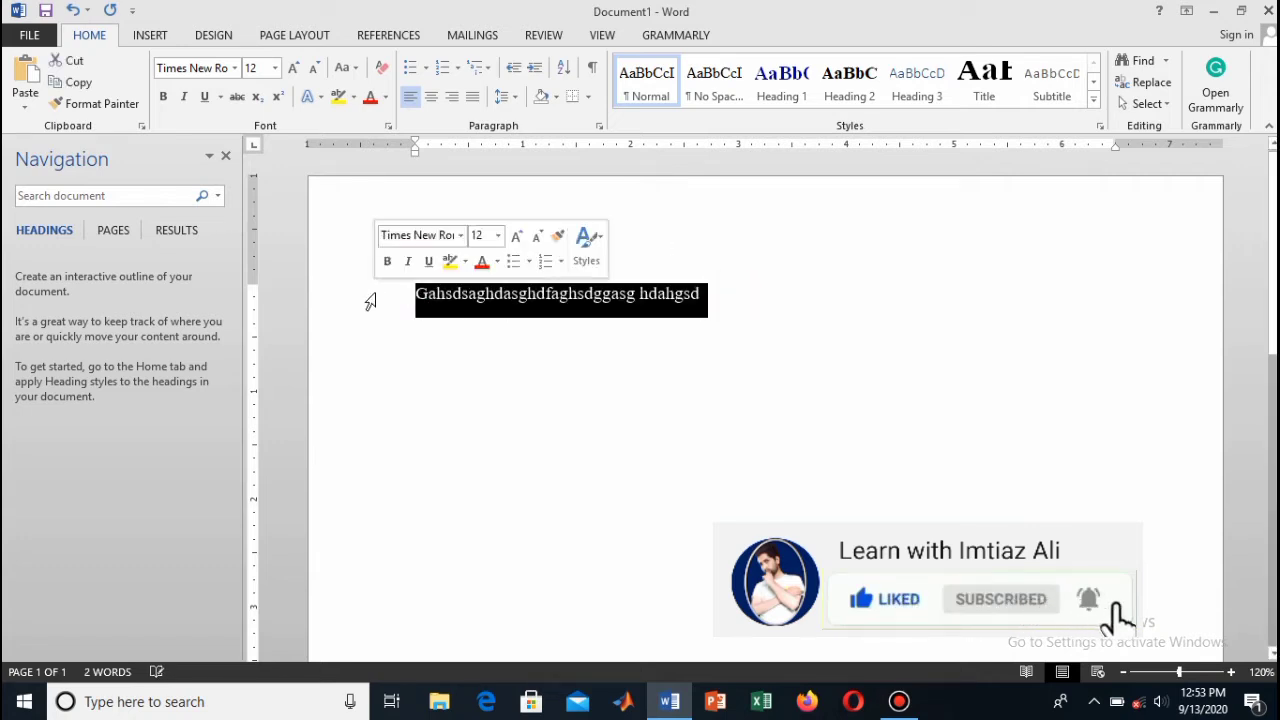
pyautogui.click(670, 390)
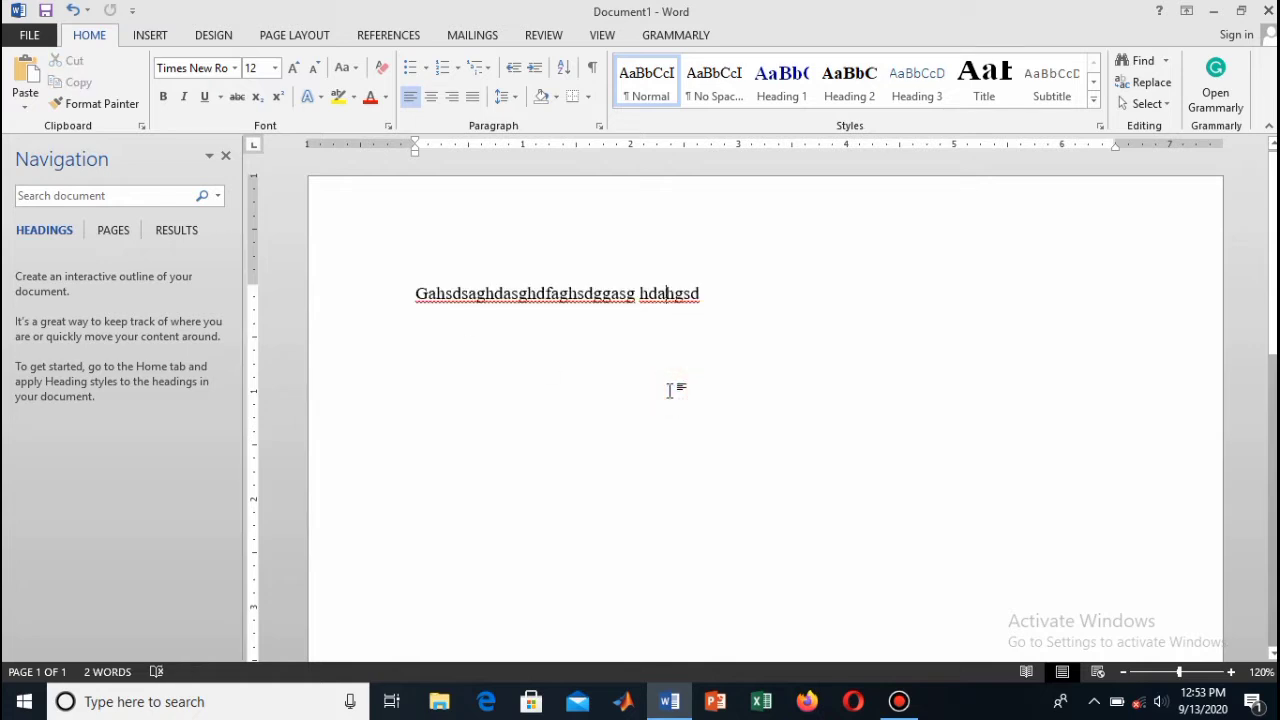
pyautogui.click(742, 328)
pyautogui.press('Return')
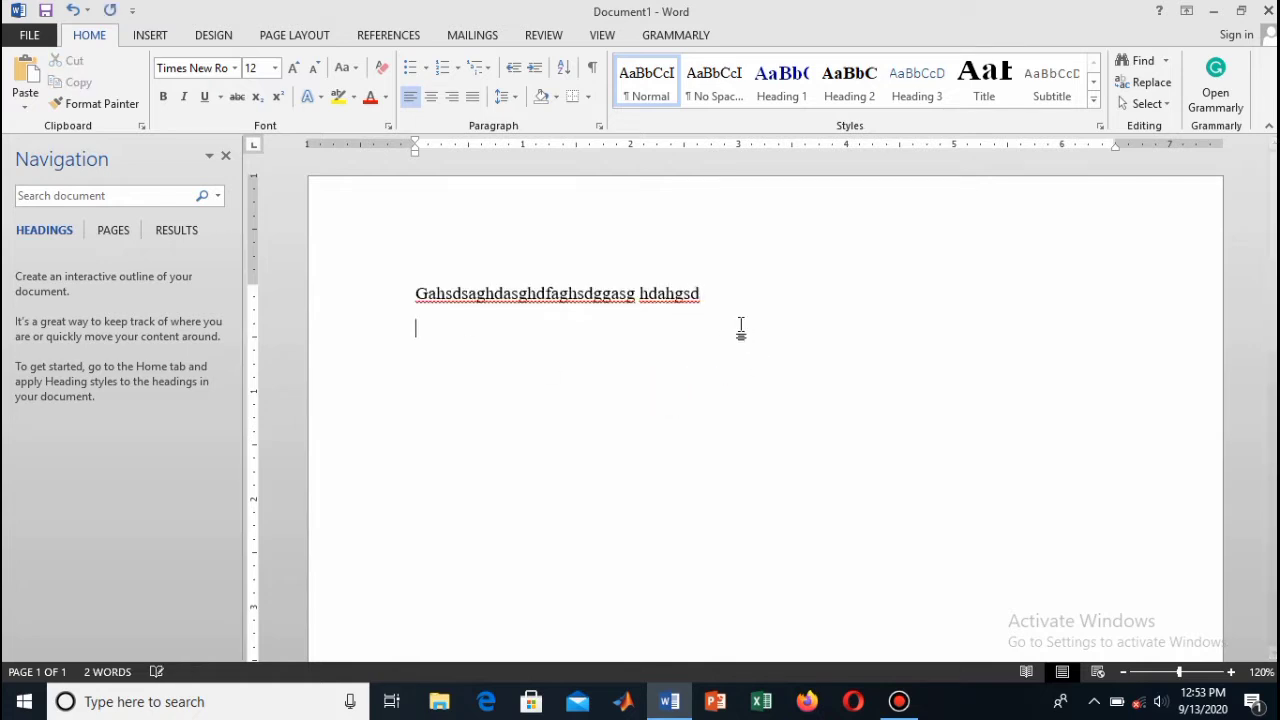
pyautogui.hotkey('ctrl', 'v')
pyautogui.hotkey('ctrl', 'v')
pyautogui.hotkey('ctrl', 'v')
pyautogui.hotkey('ctrl', 'v')
pyautogui.hotkey('ctrl', 'v')
pyautogui.hotkey('ctrl', 'v')
pyautogui.hotkey('ctrl', 'v')
pyautogui.hotkey('ctrl', 'v')
pyautogui.hotkey('ctrl', 'v')
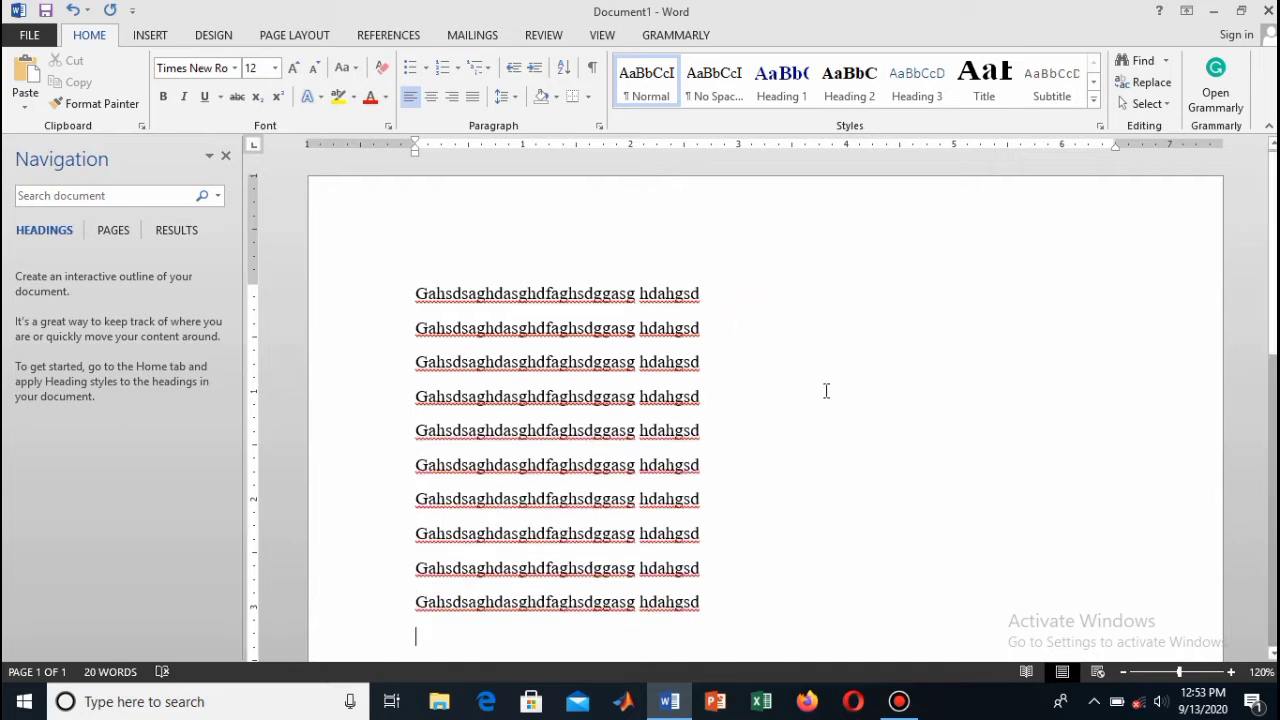
# Centre all ten lines of sample text on the page.
pyautogui.moveTo(714, 602); pyautogui.dragTo(391, 275)
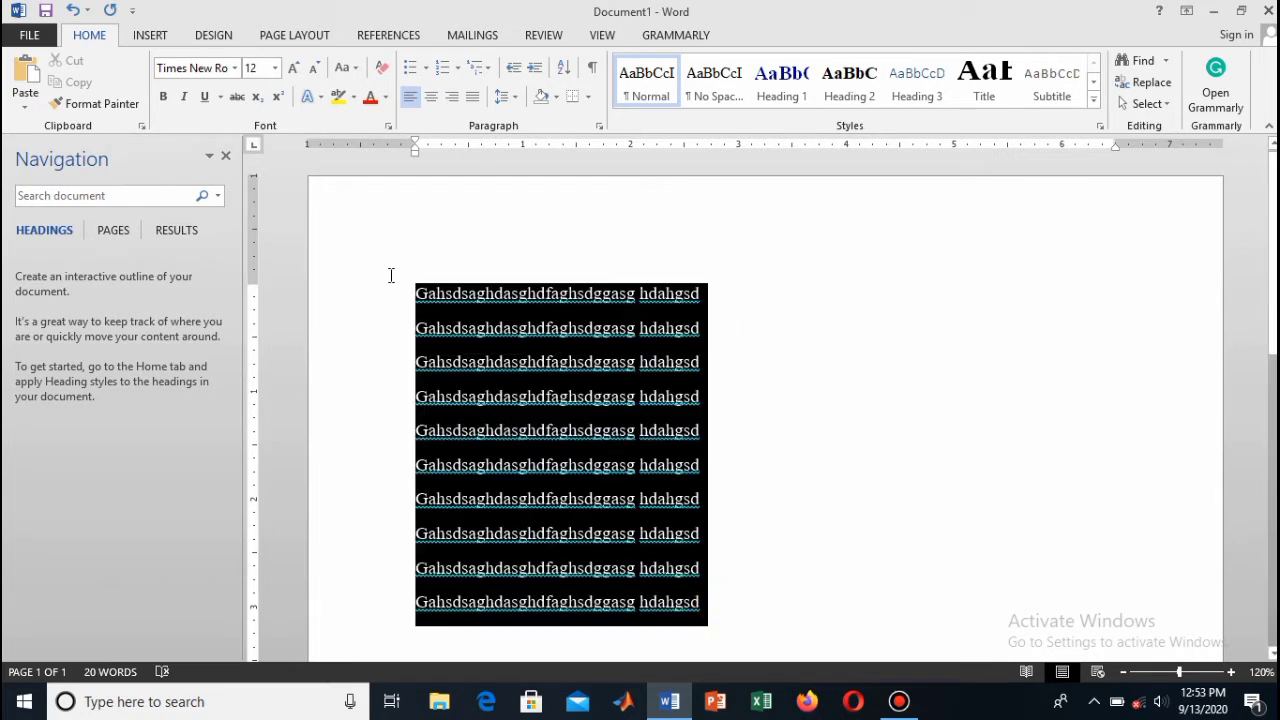
pyautogui.click(431, 97)
pyautogui.click(633, 380)
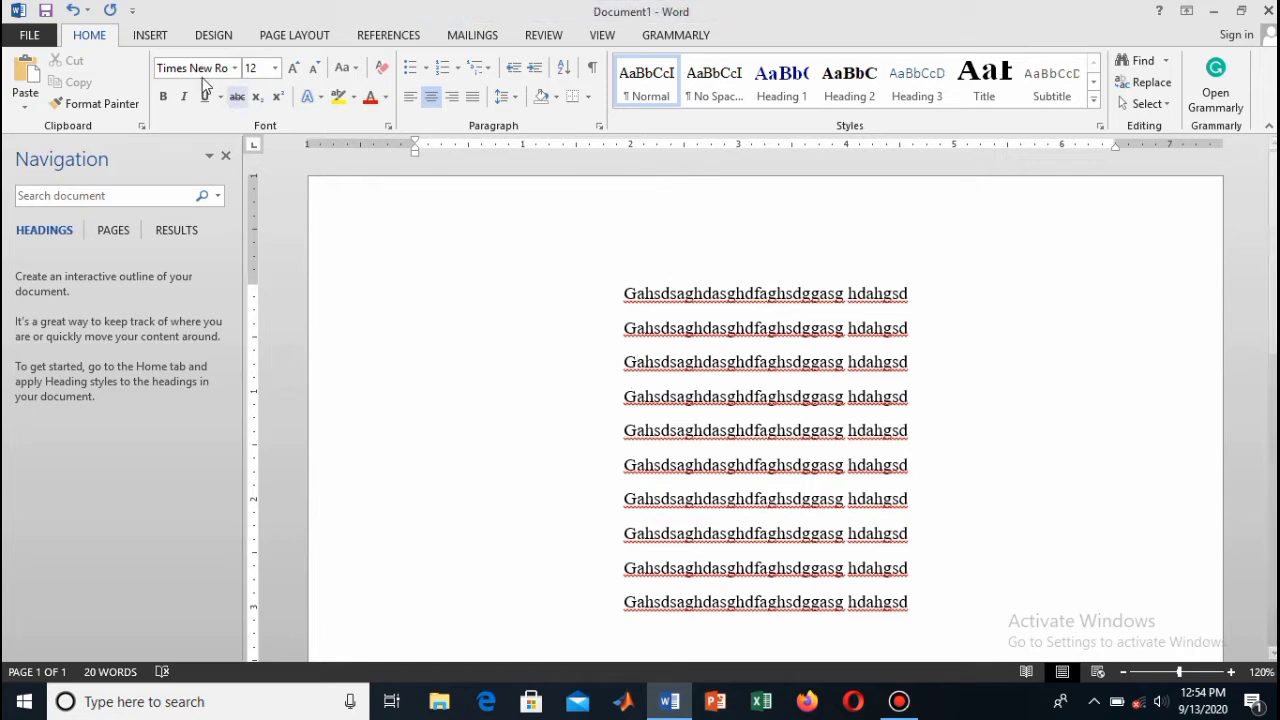
# Add the built-in DO NOT COPY 2 watermark to the document and check it on the page.
pyautogui.click(222, 38)
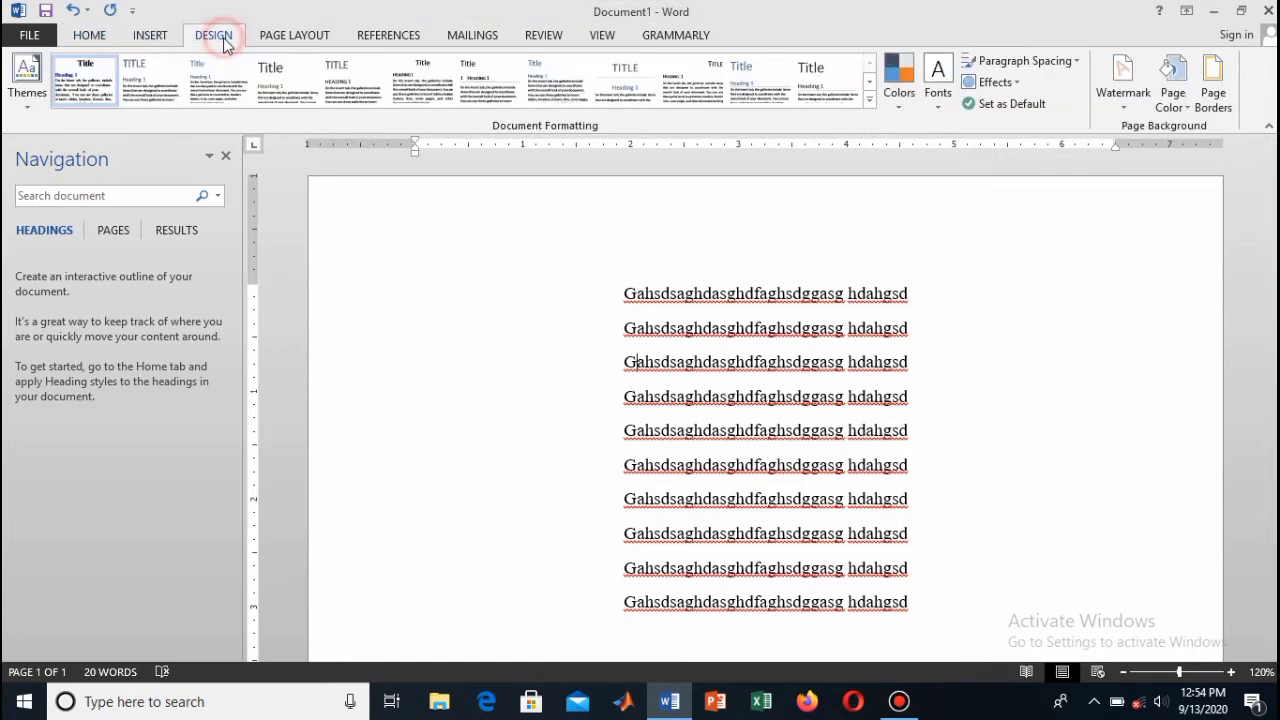
pyautogui.click(1121, 89)
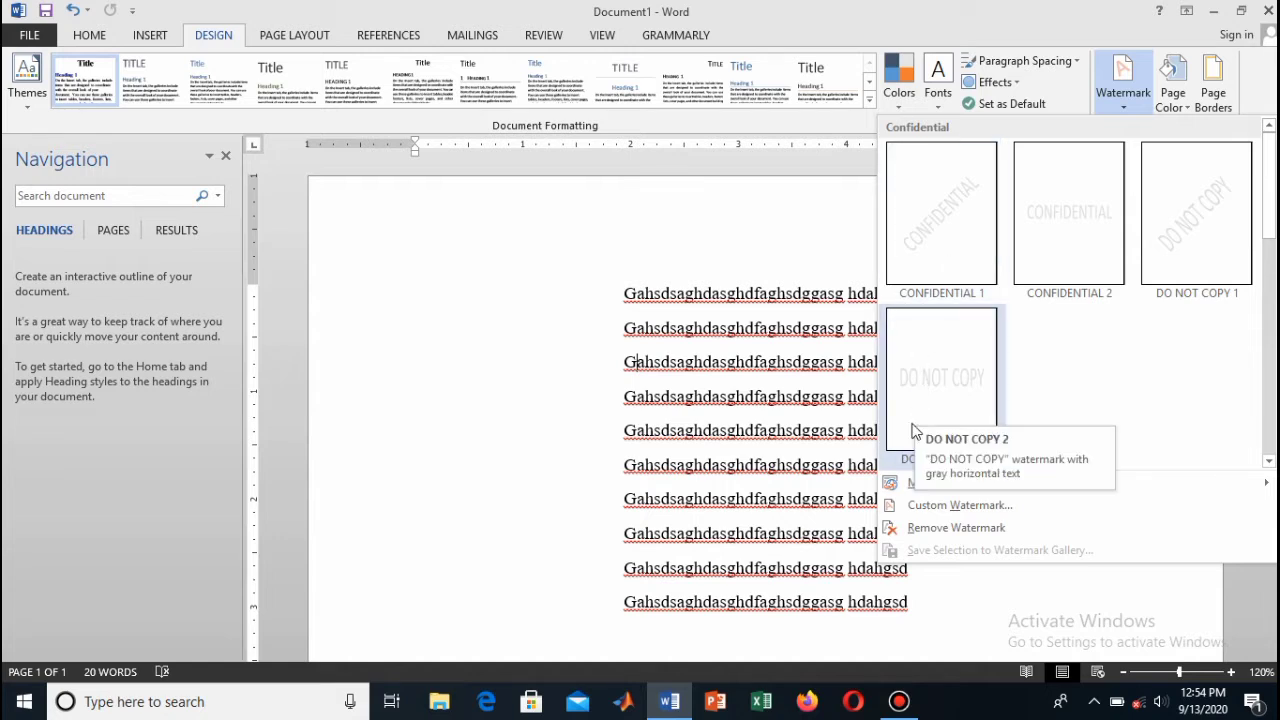
pyautogui.click(944, 360)
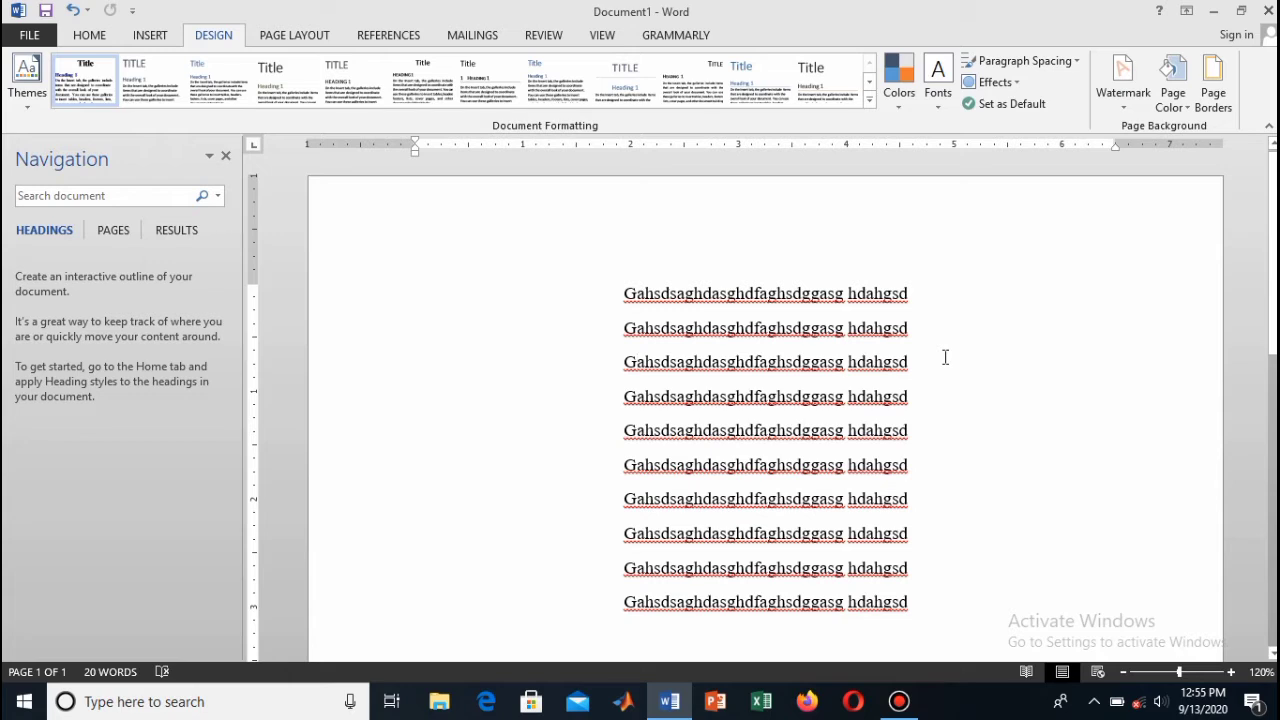
pyautogui.scroll(-7, 945, 357)
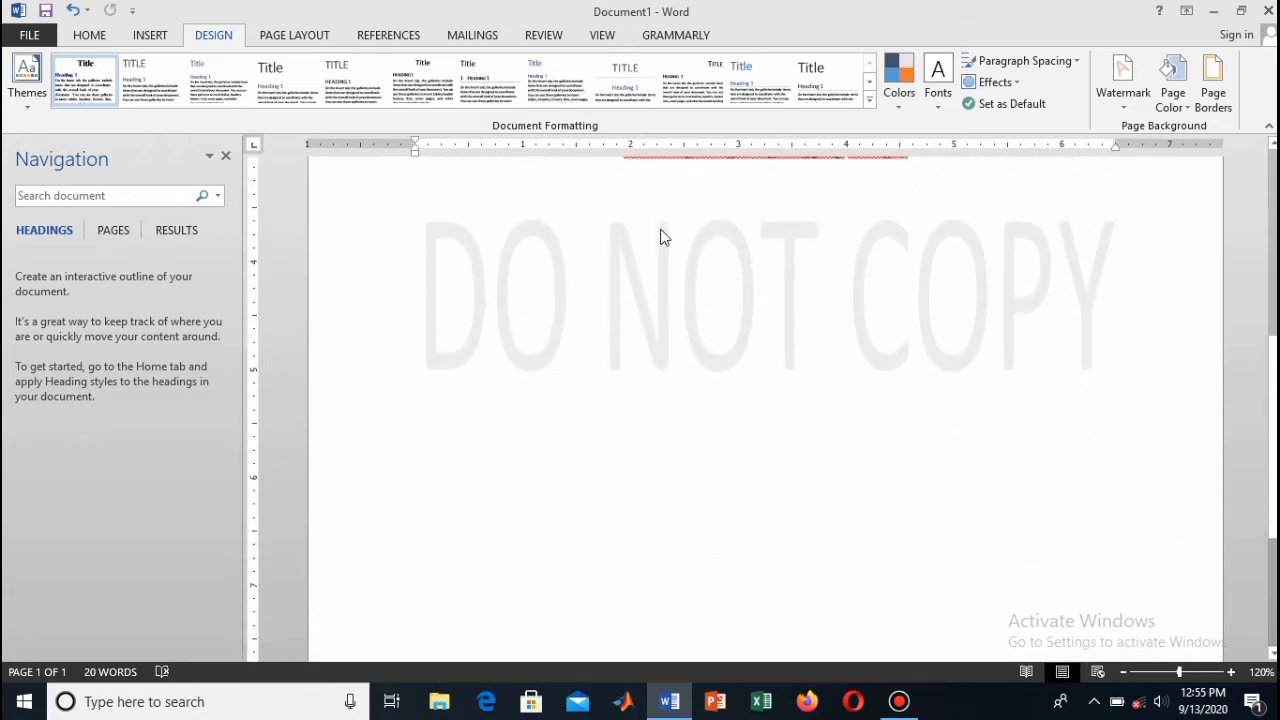
pyautogui.click(1126, 100)
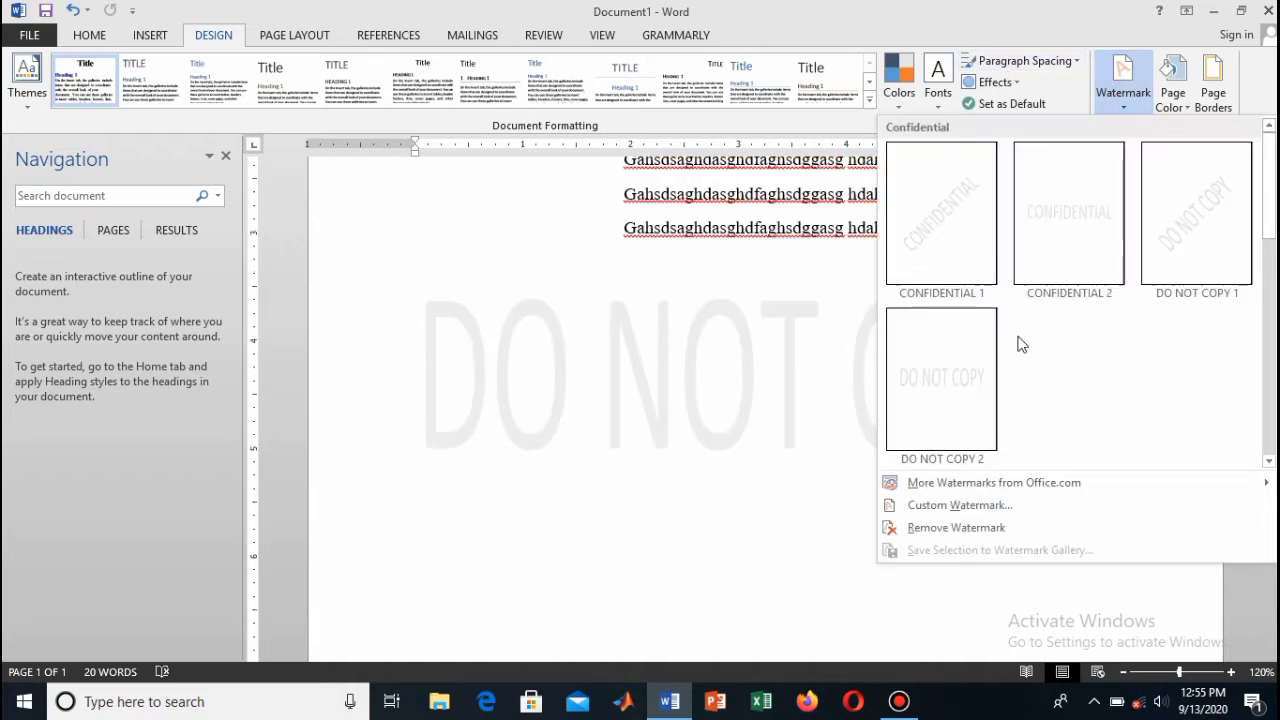
pyautogui.click(543, 380)
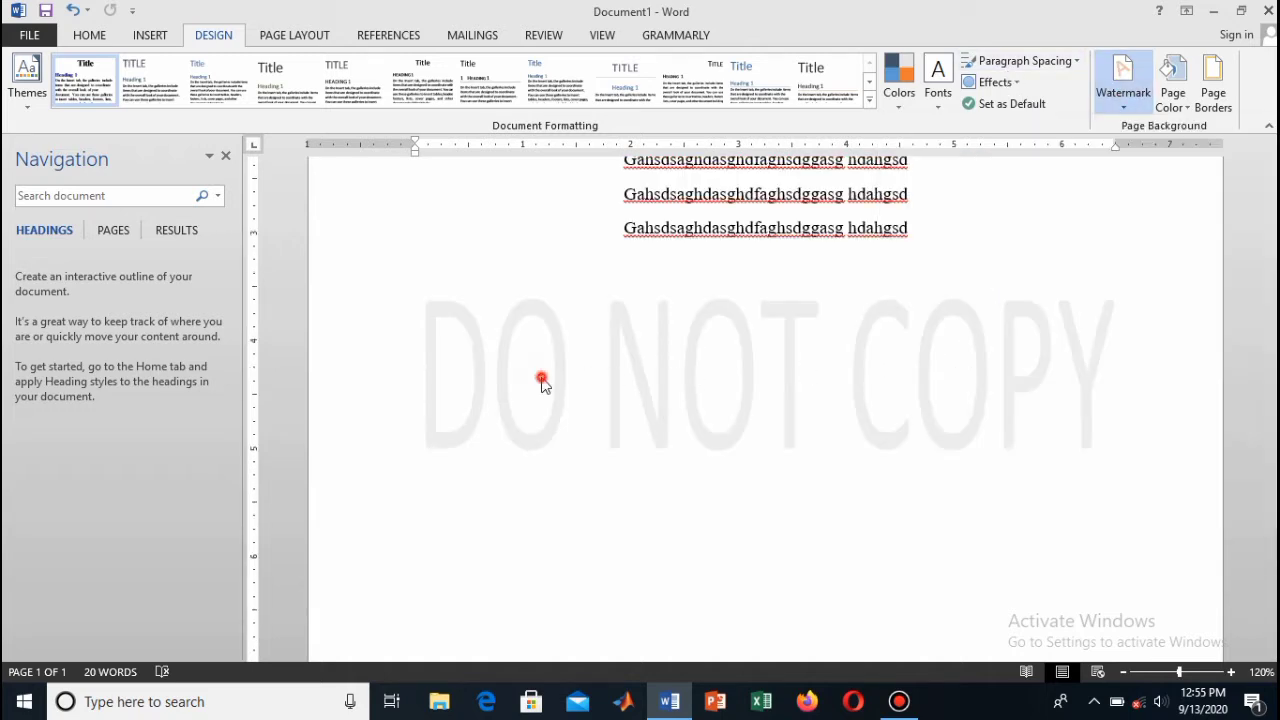
# Open the custom watermark settings and replace the watermark text with the author's name.
pyautogui.click(1125, 100)
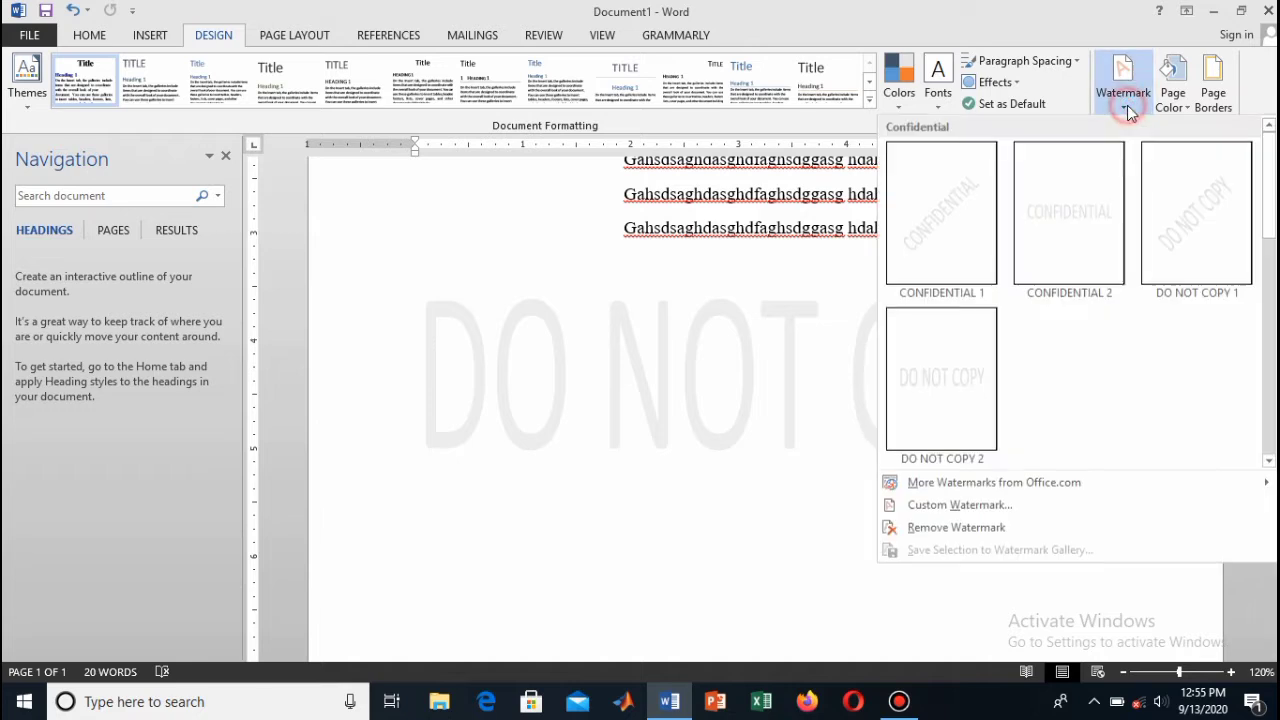
pyautogui.click(947, 507)
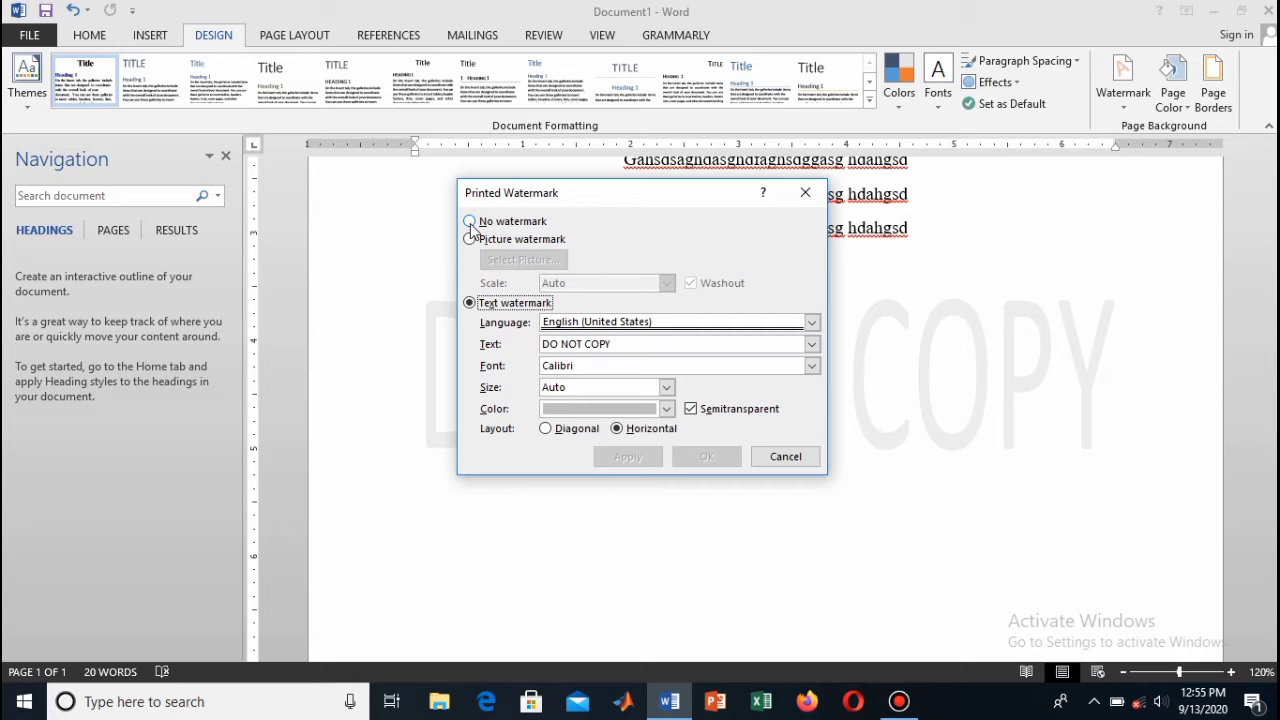
pyautogui.click(609, 343)
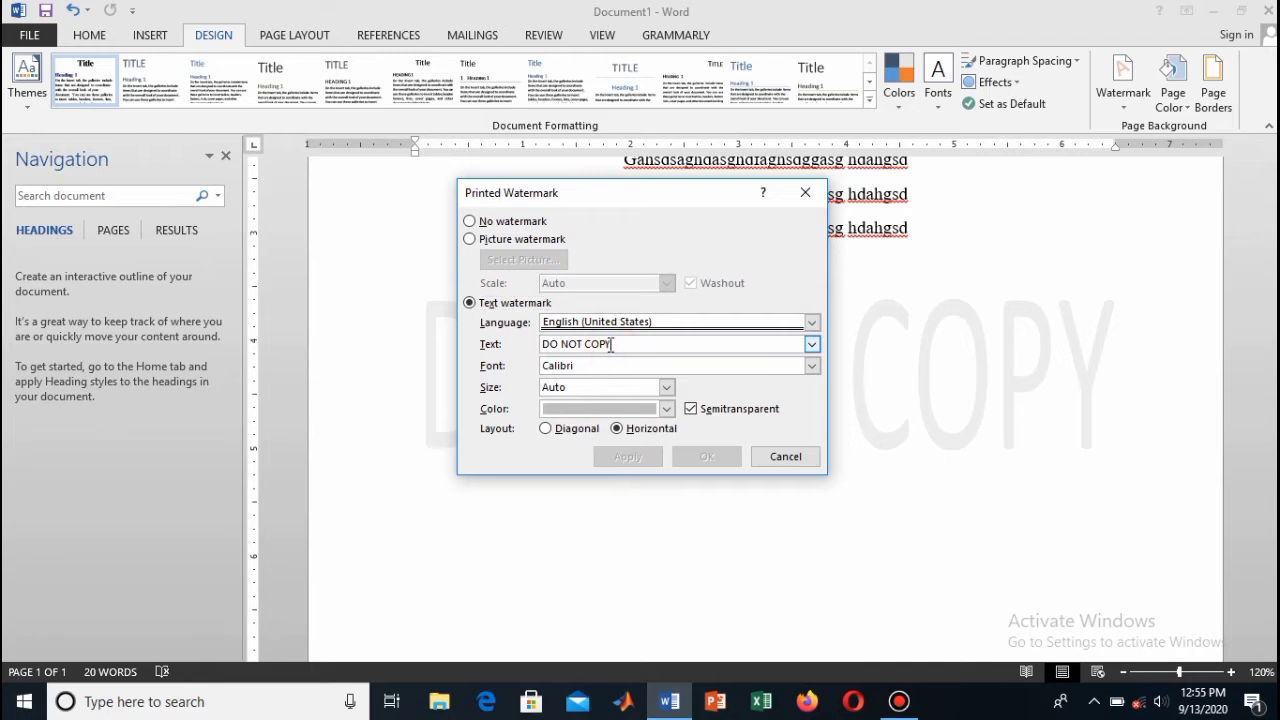
pyautogui.press('BackSpace')
pyautogui.press('BackSpace')
pyautogui.press('BackSpace')
pyautogui.press('BackSpace')
pyautogui.press('BackSpace')
pyautogui.press('BackSpace')
pyautogui.press('BackSpace')
pyautogui.press('BackSpace')
pyautogui.press('BackSpace')
pyautogui.press('BackSpace')
pyautogui.press('BackSpace')
pyautogui.write('Im')
pyautogui.write('tiaz')
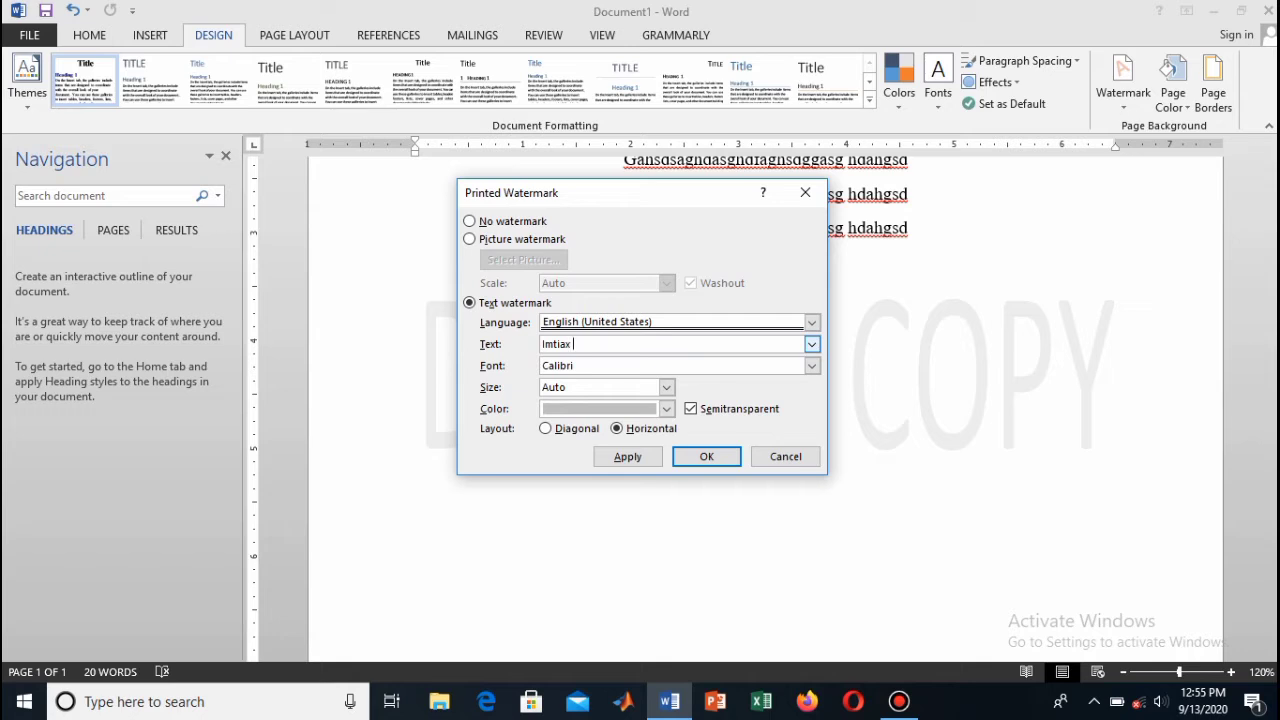
pyautogui.write(' Ali')
# Set the custom watermark's colour to standard red and its size to Auto.
pyautogui.click(666, 409)
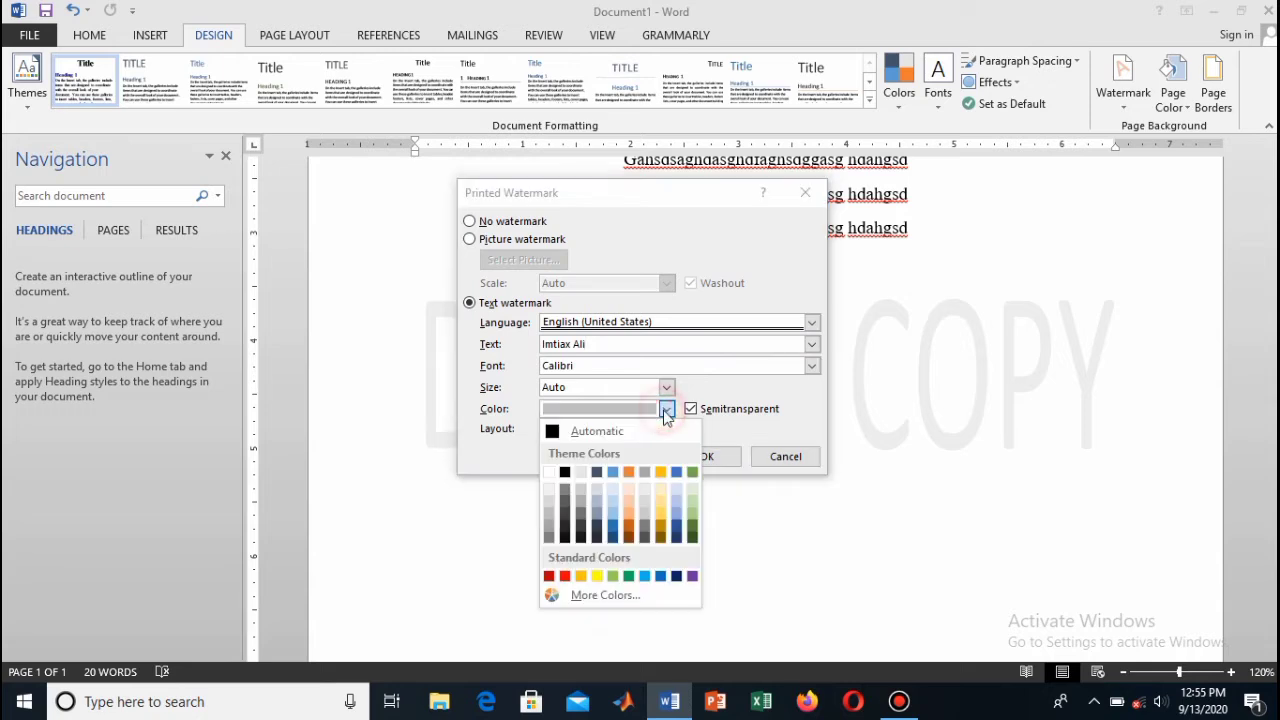
pyautogui.click(552, 431)
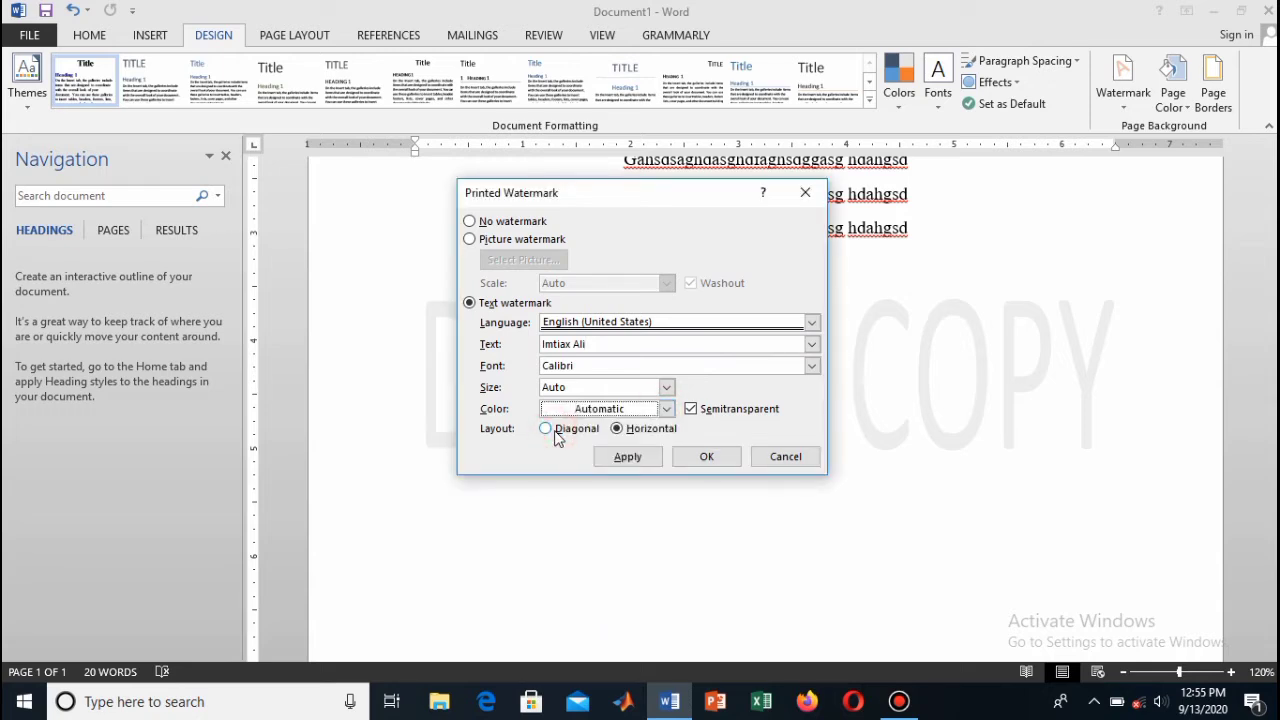
pyautogui.click(666, 409)
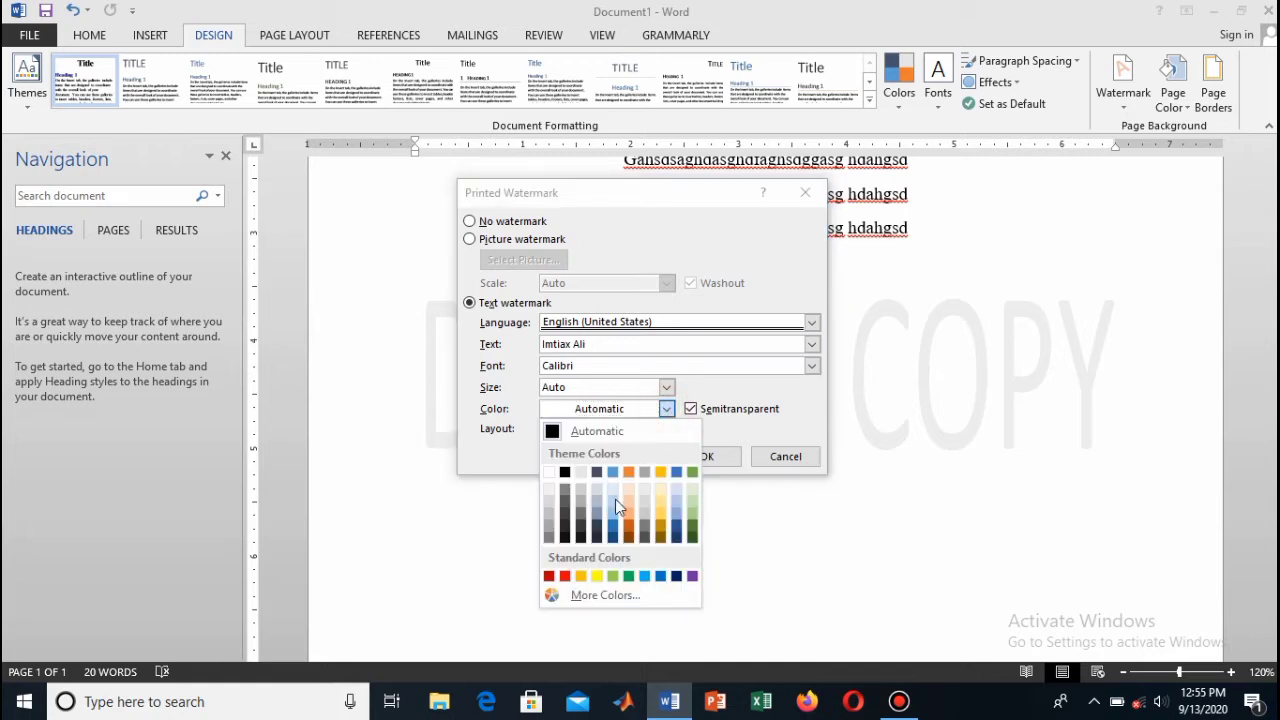
pyautogui.click(564, 576)
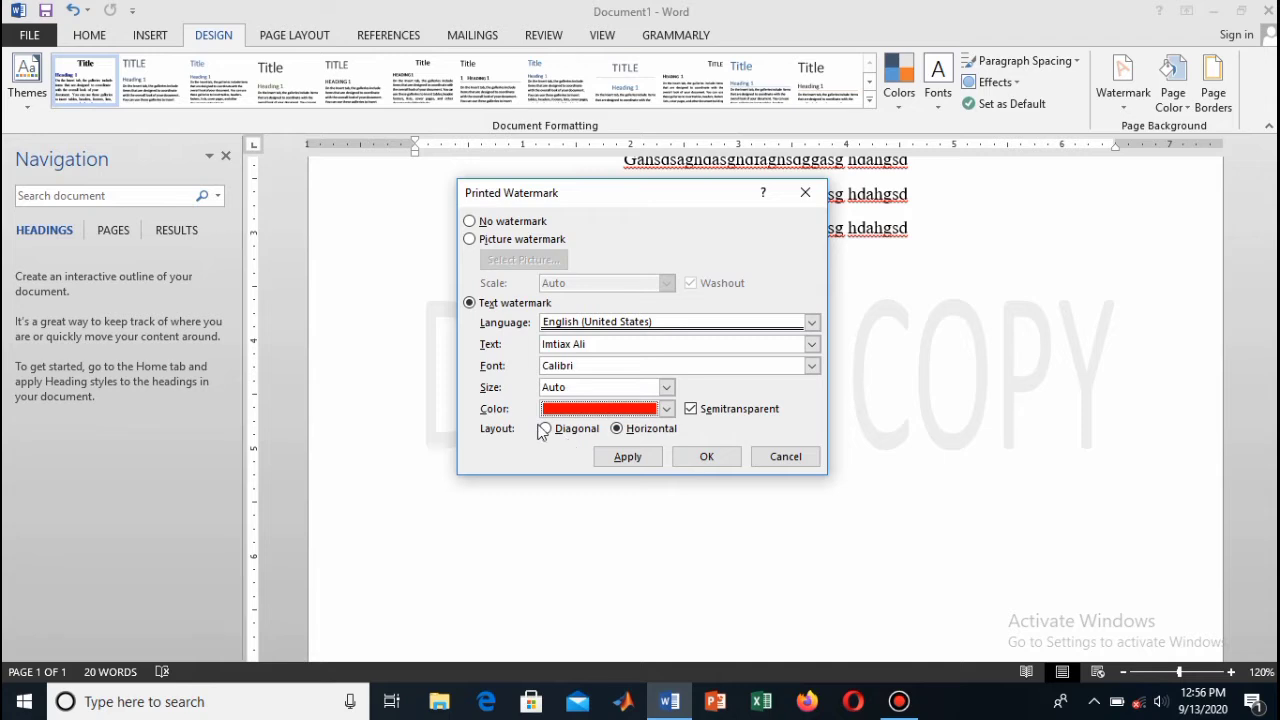
pyautogui.click(583, 387)
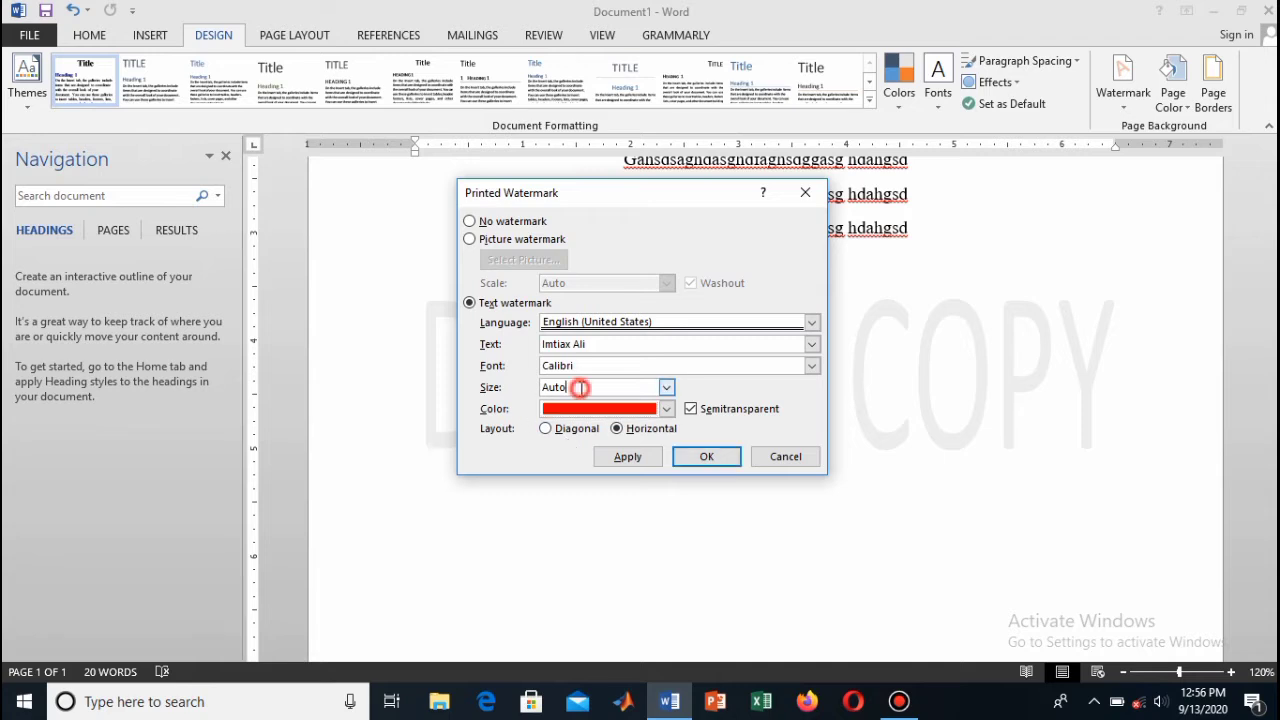
pyautogui.click(666, 387)
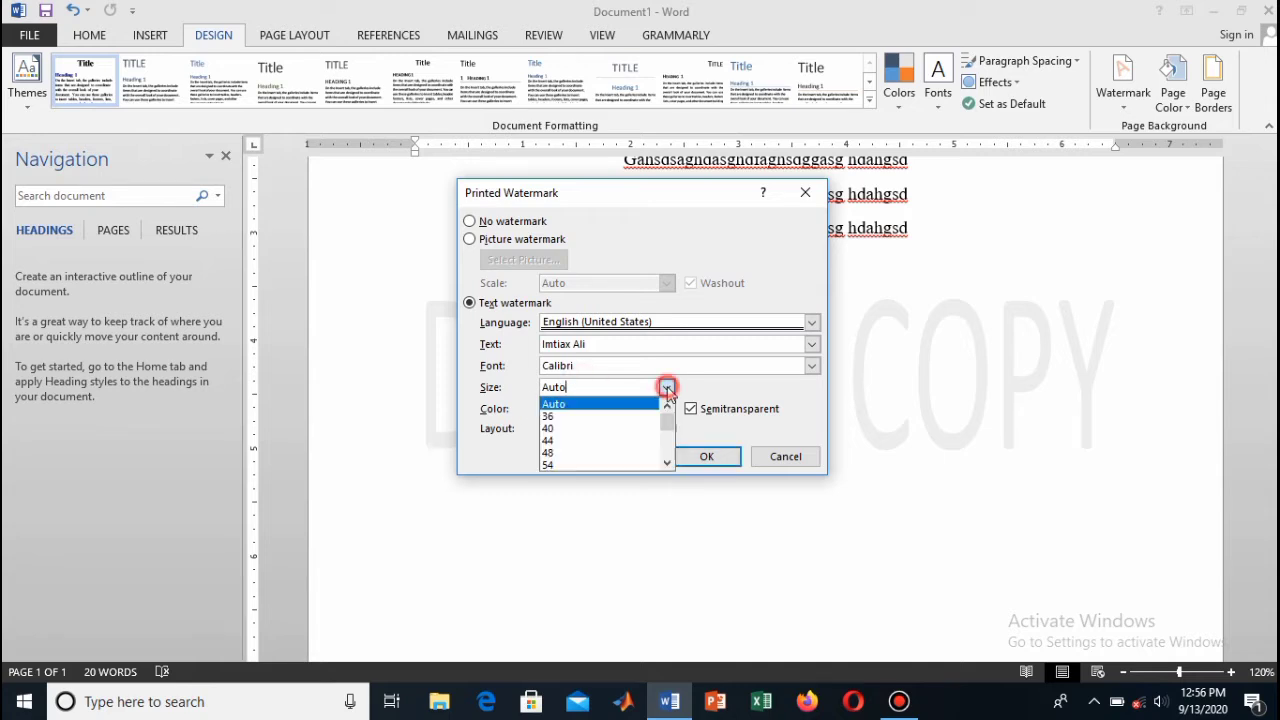
pyautogui.click(588, 404)
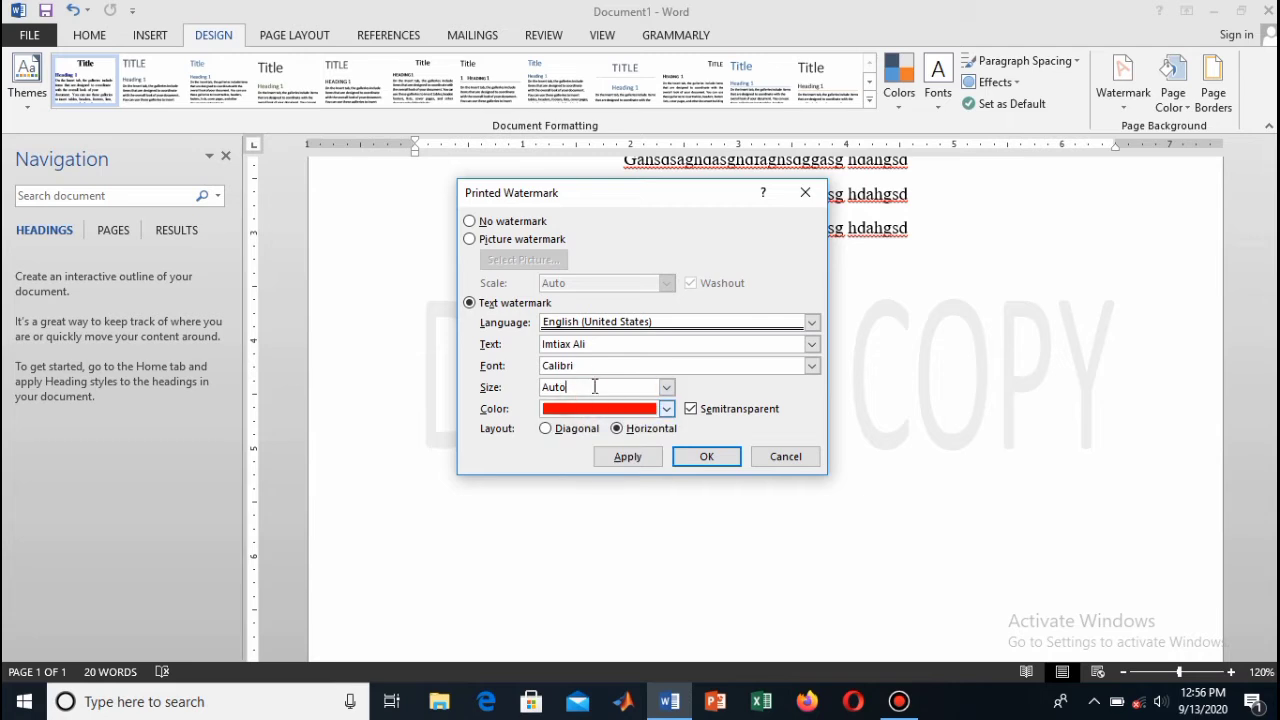
# Set the watermark's font to Times New Roman and apply the custom text watermark to the page.
pyautogui.click(596, 366)
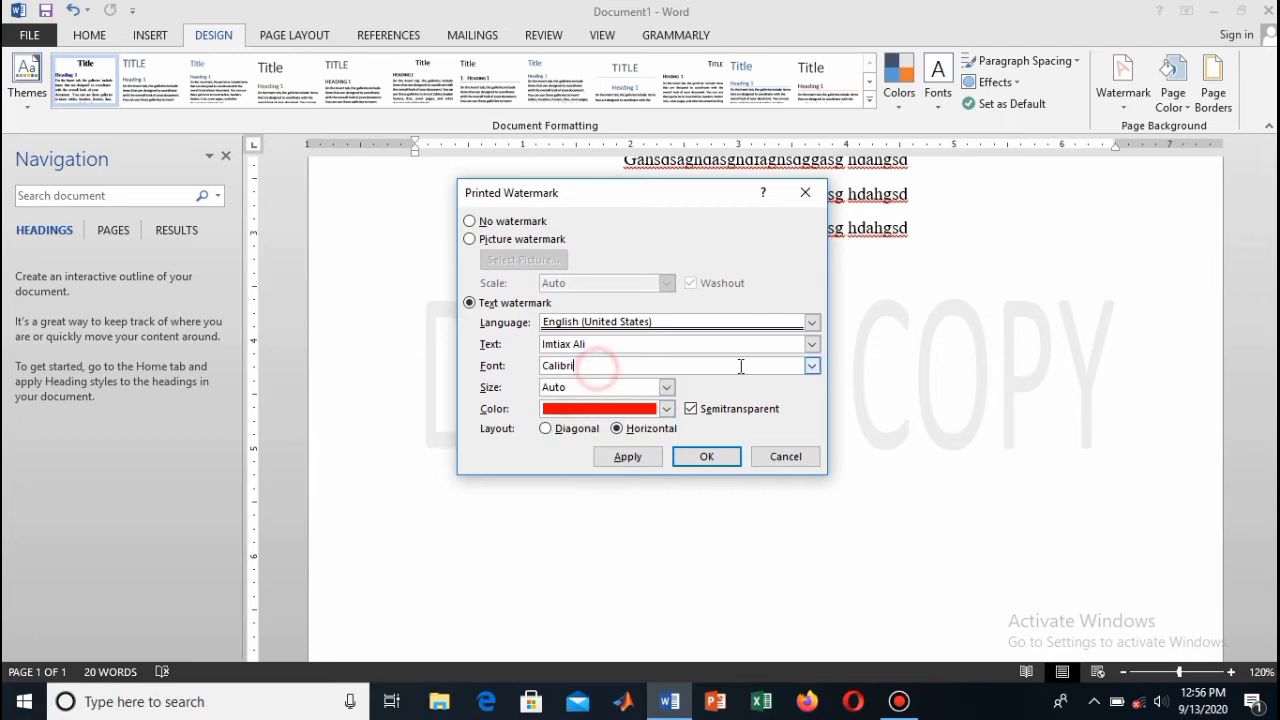
pyautogui.click(812, 367)
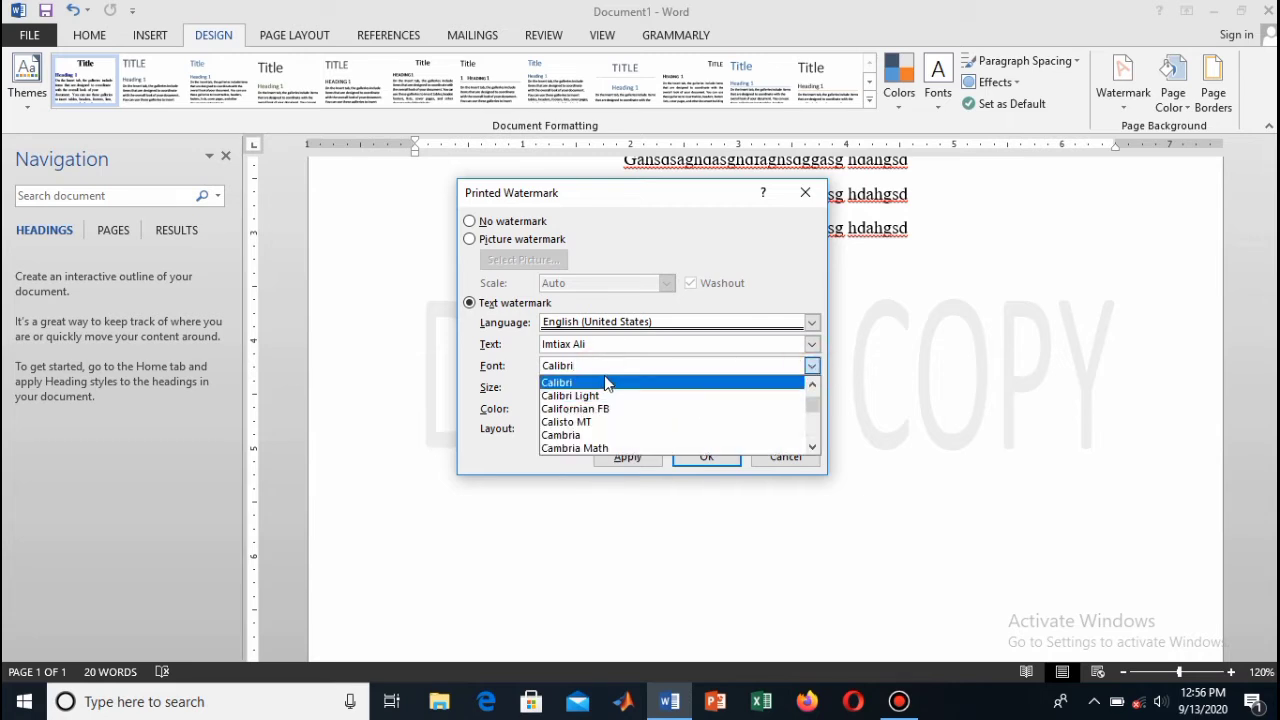
pyautogui.press('BackSpace')
pyautogui.press('BackSpace')
pyautogui.press('BackSpace')
pyautogui.press('BackSpace')
pyautogui.press('BackSpace')
pyautogui.press('BackSpace')
pyautogui.press('BackSpace')
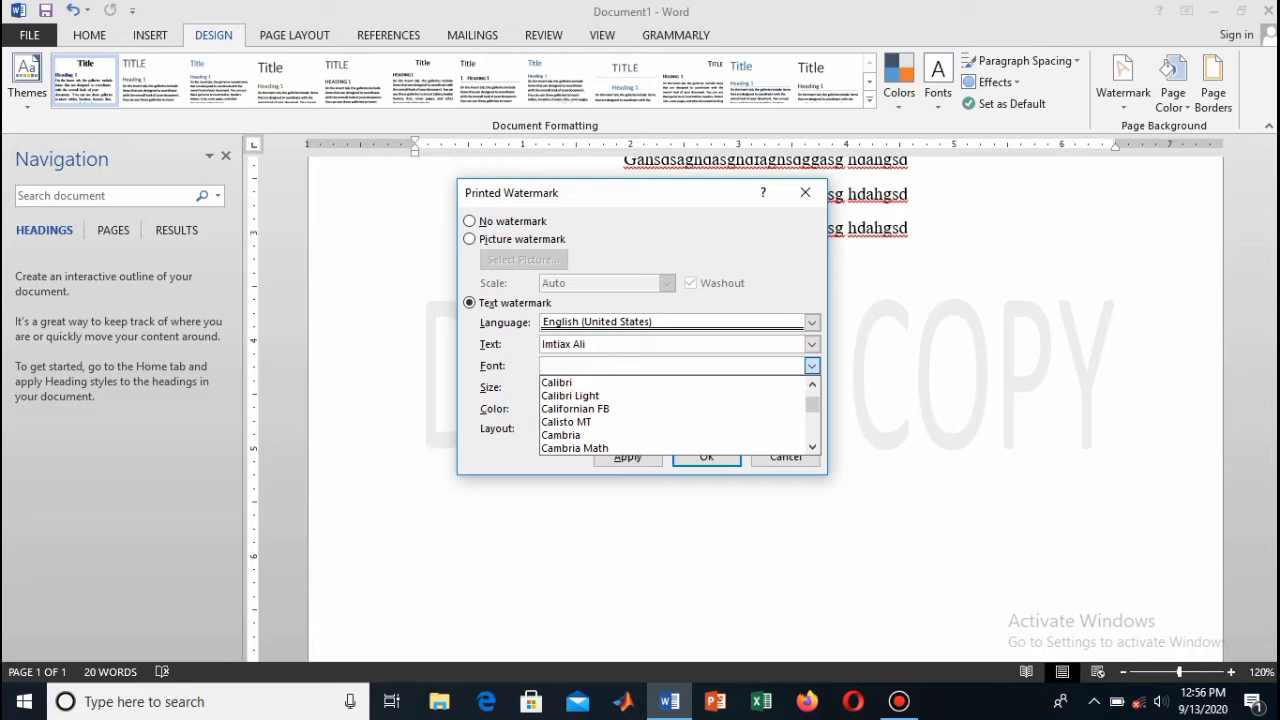
pyautogui.write('tim')
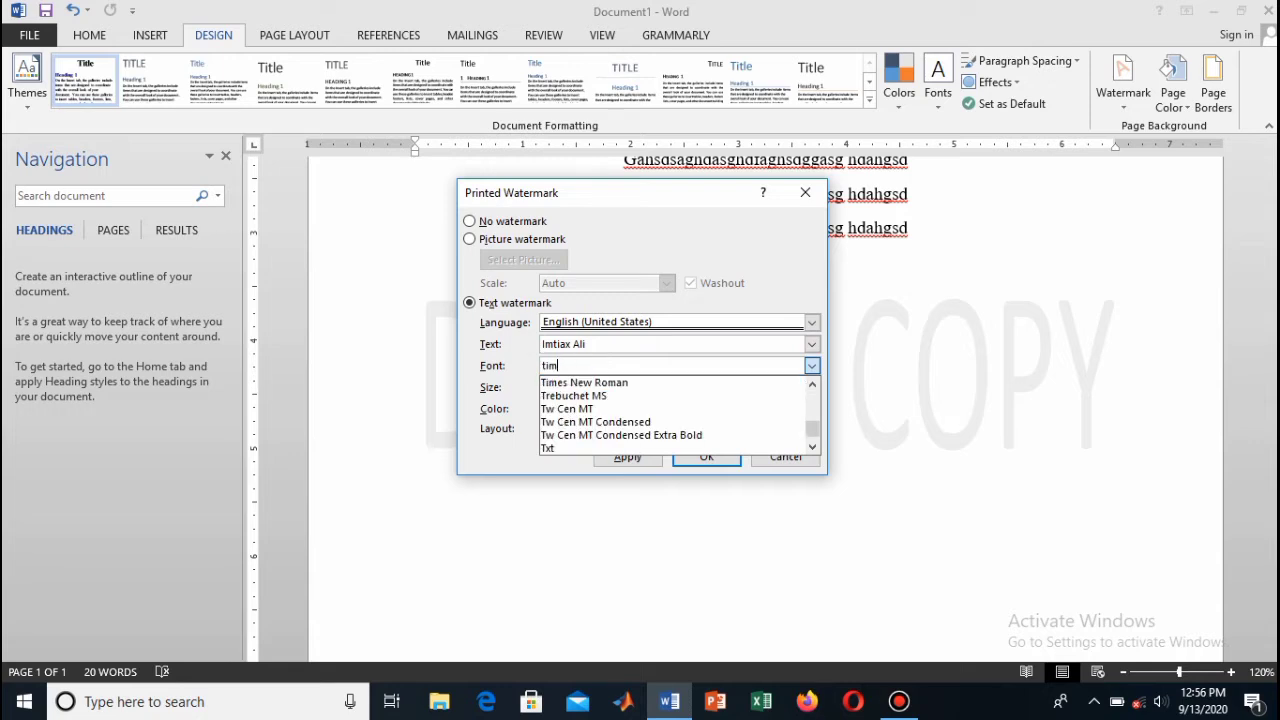
pyautogui.write('e')
pyautogui.press('Down')
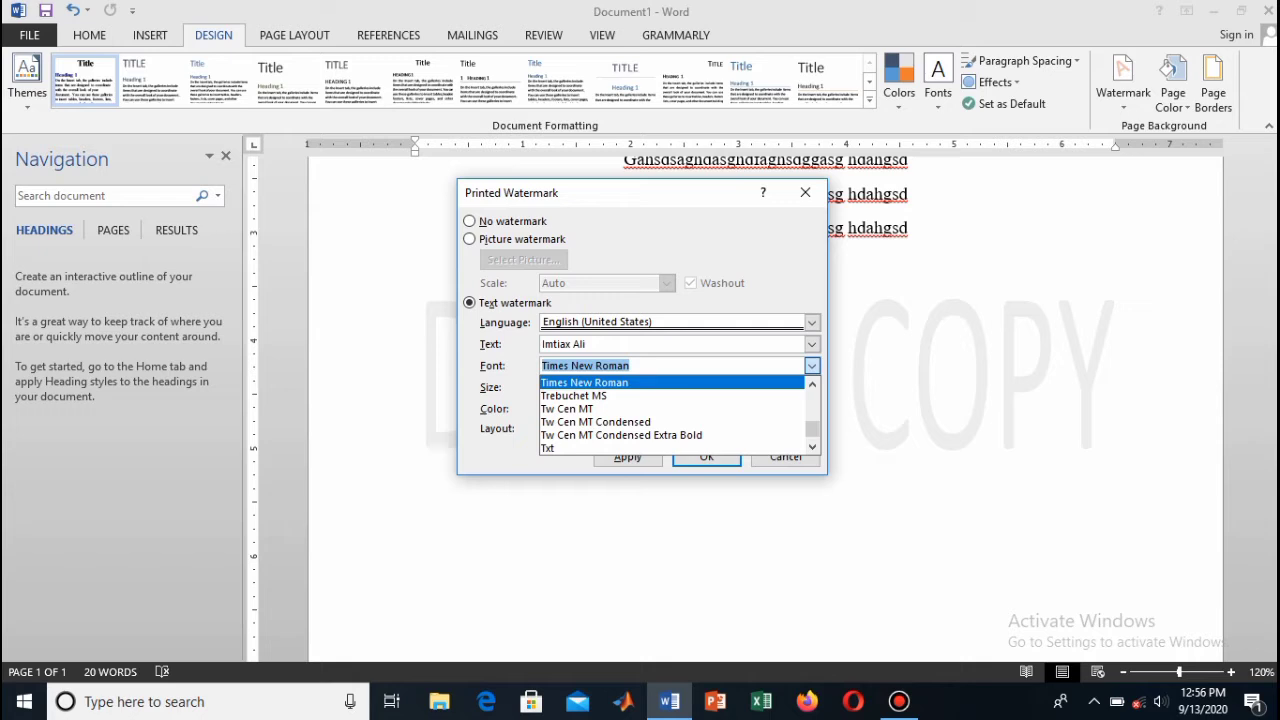
pyautogui.press('Return')
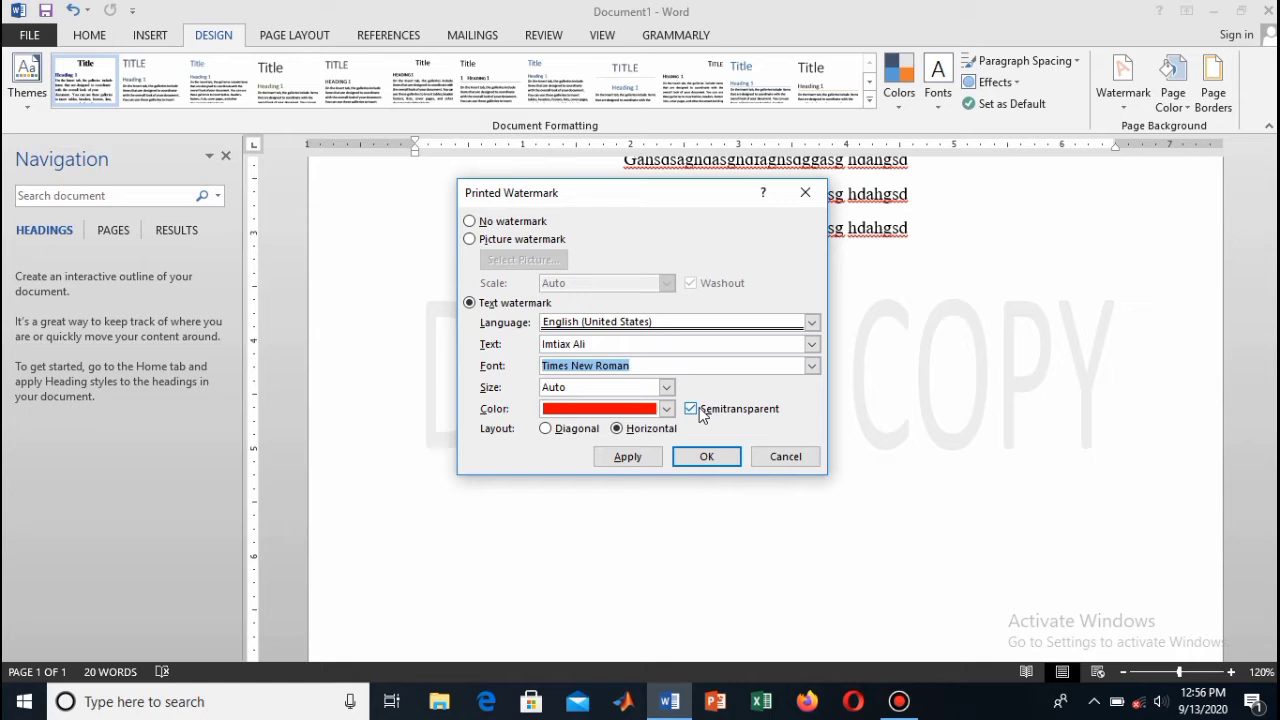
pyautogui.click(628, 457)
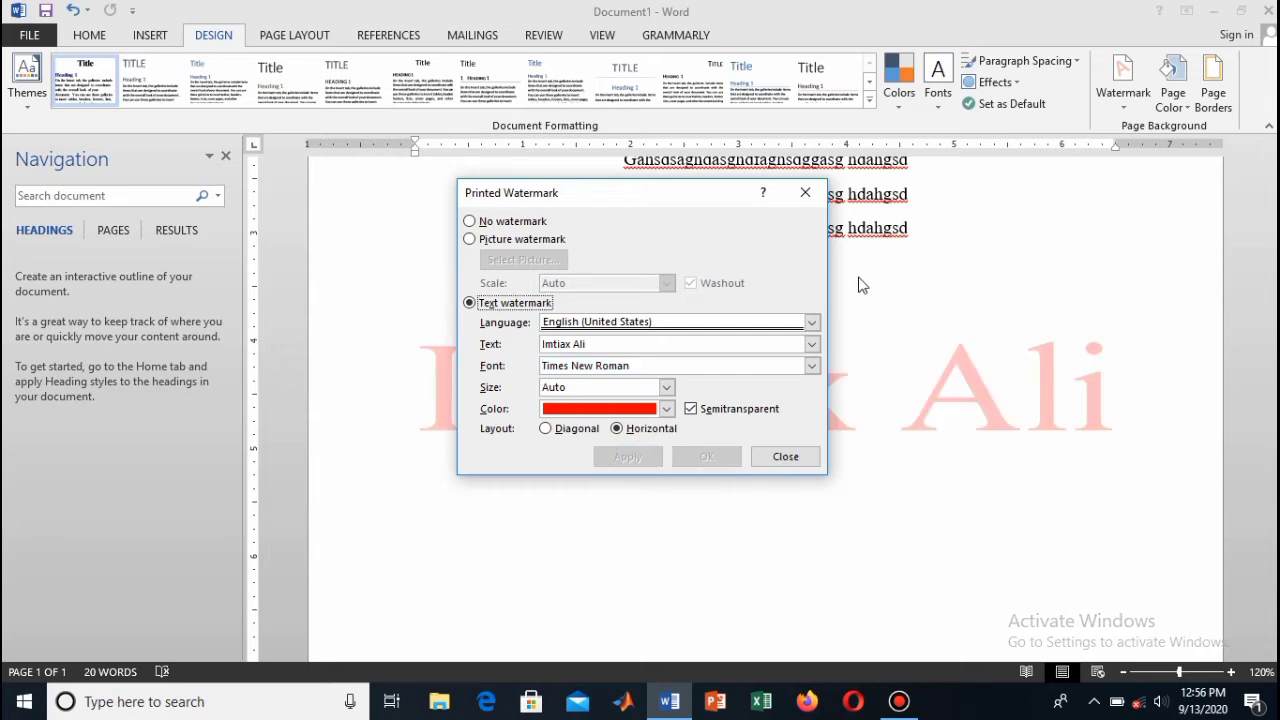
# Turn off the Semitransparent option for the custom text watermark and apply the change to the page.
pyautogui.moveTo(695, 192); pyautogui.dragTo(520, 275)
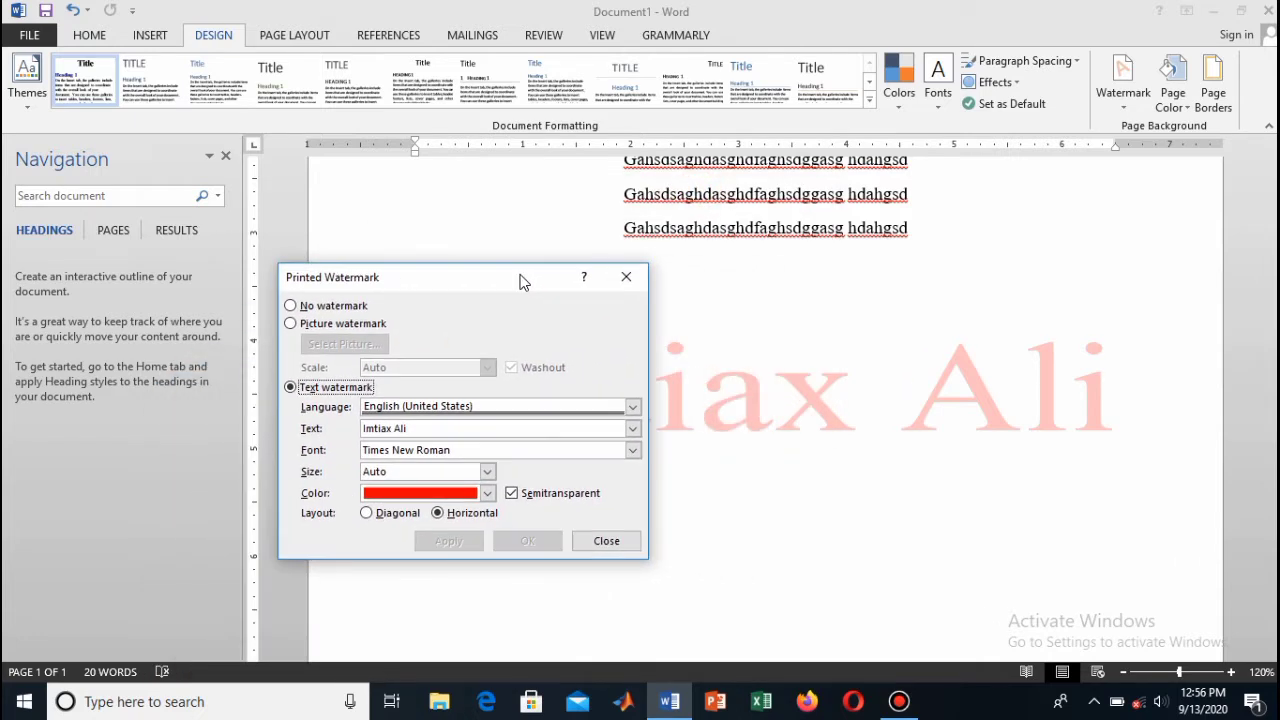
pyautogui.click(512, 493)
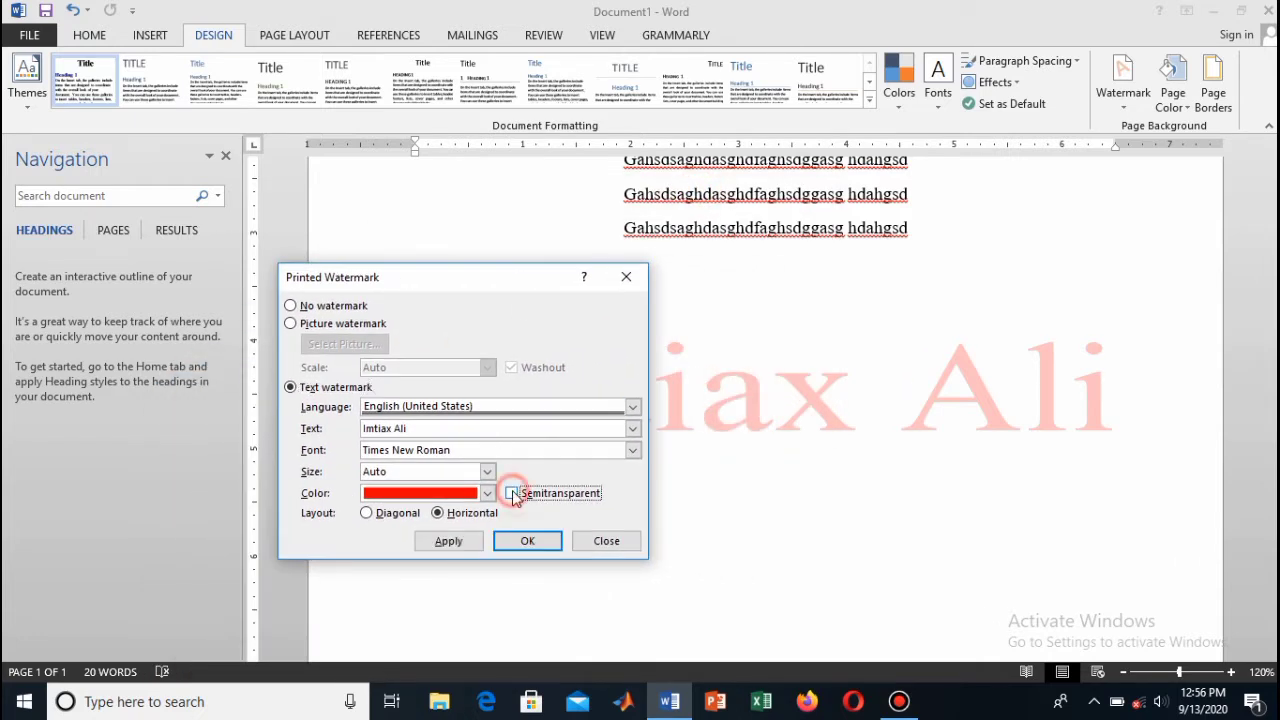
pyautogui.click(458, 541)
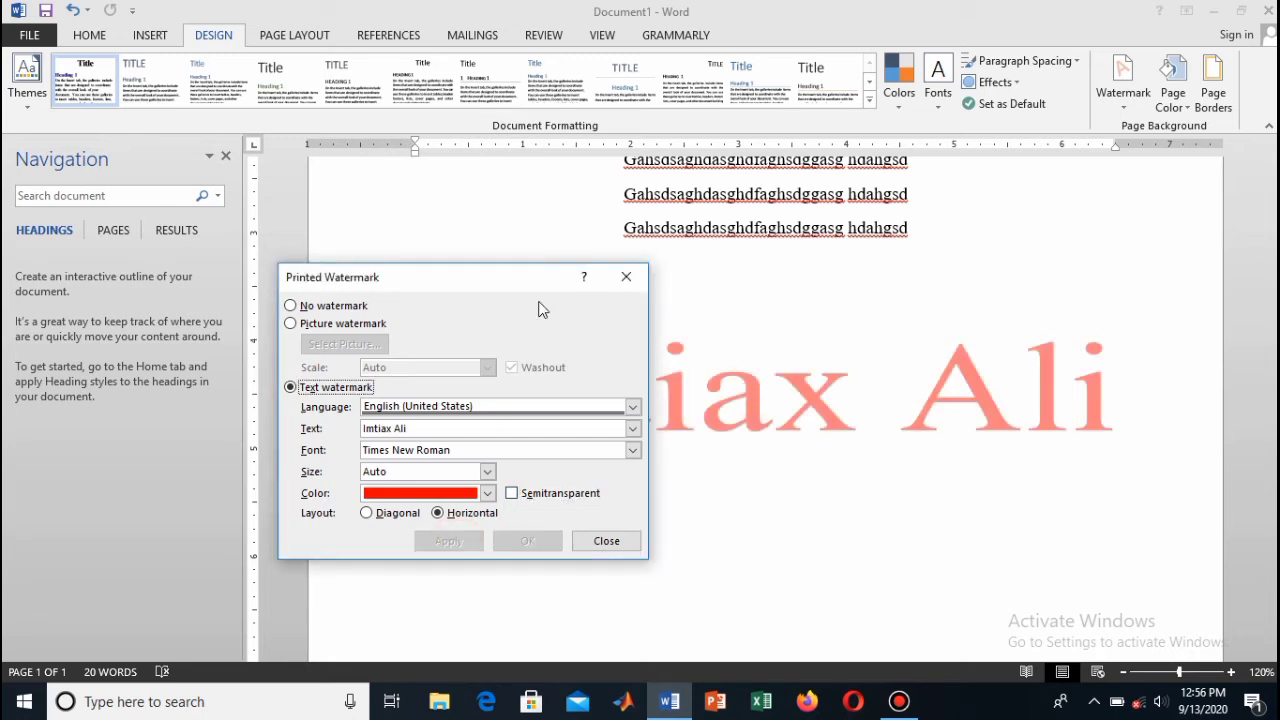
# Change the text watermark's layout to Diagonal, apply it to the page and close the watermark settings.
pyautogui.moveTo(486, 277); pyautogui.dragTo(601, 192)
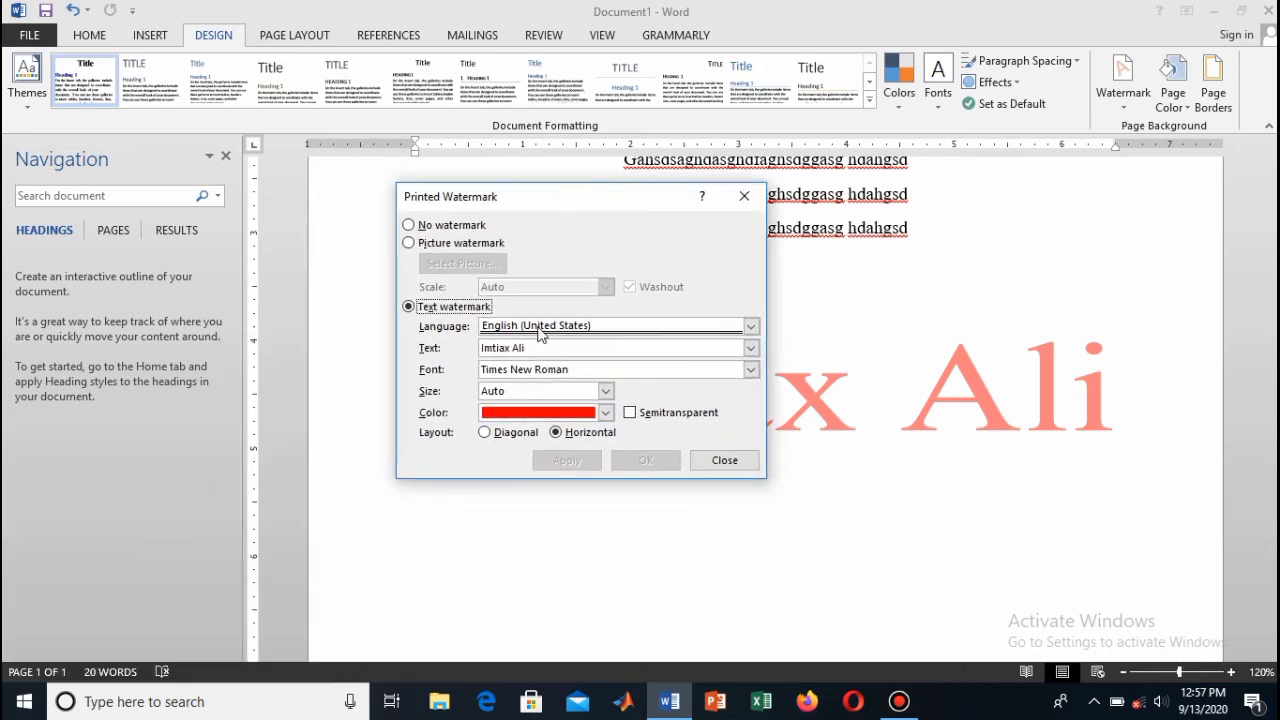
pyautogui.click(485, 432)
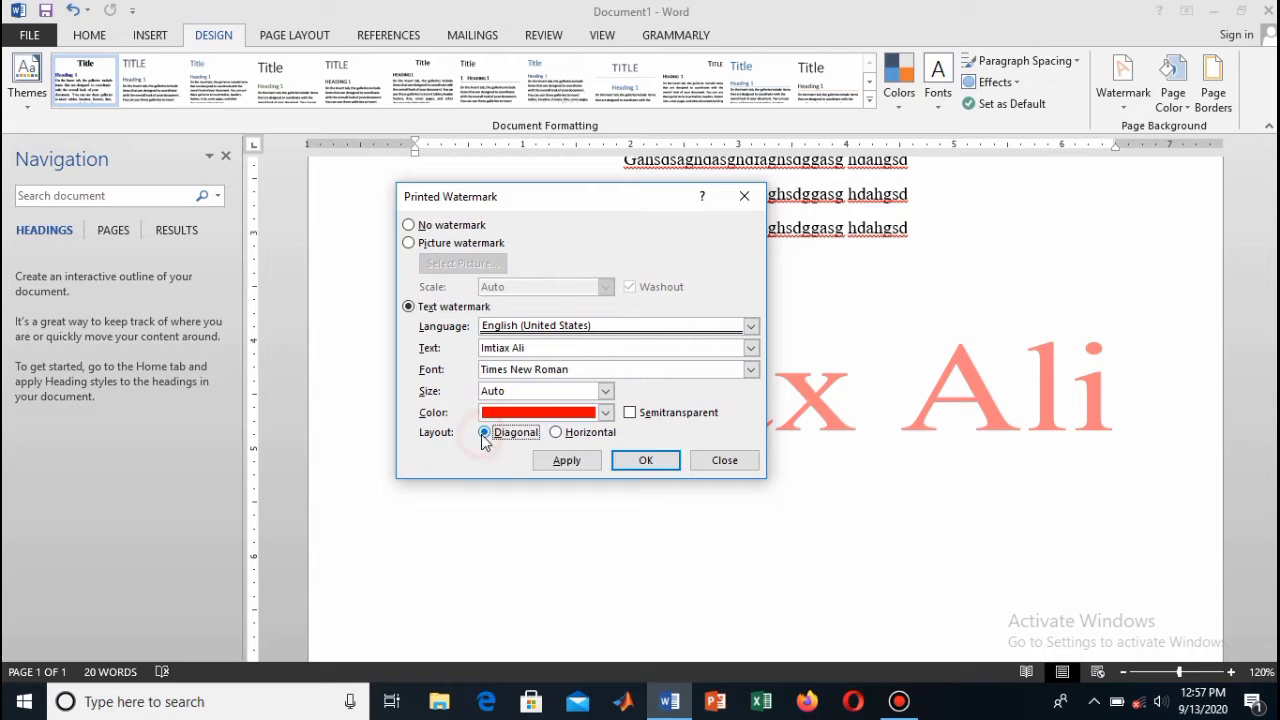
pyautogui.click(562, 462)
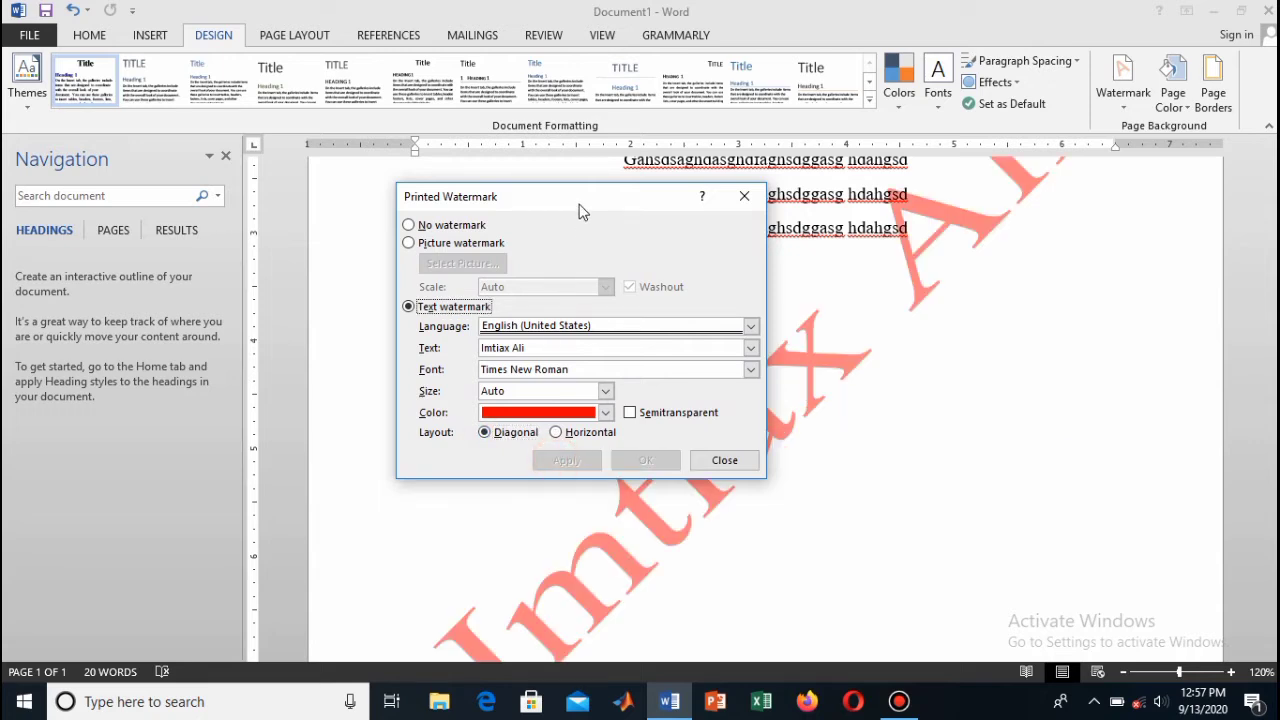
pyautogui.moveTo(580, 206); pyautogui.dragTo(121, 340)
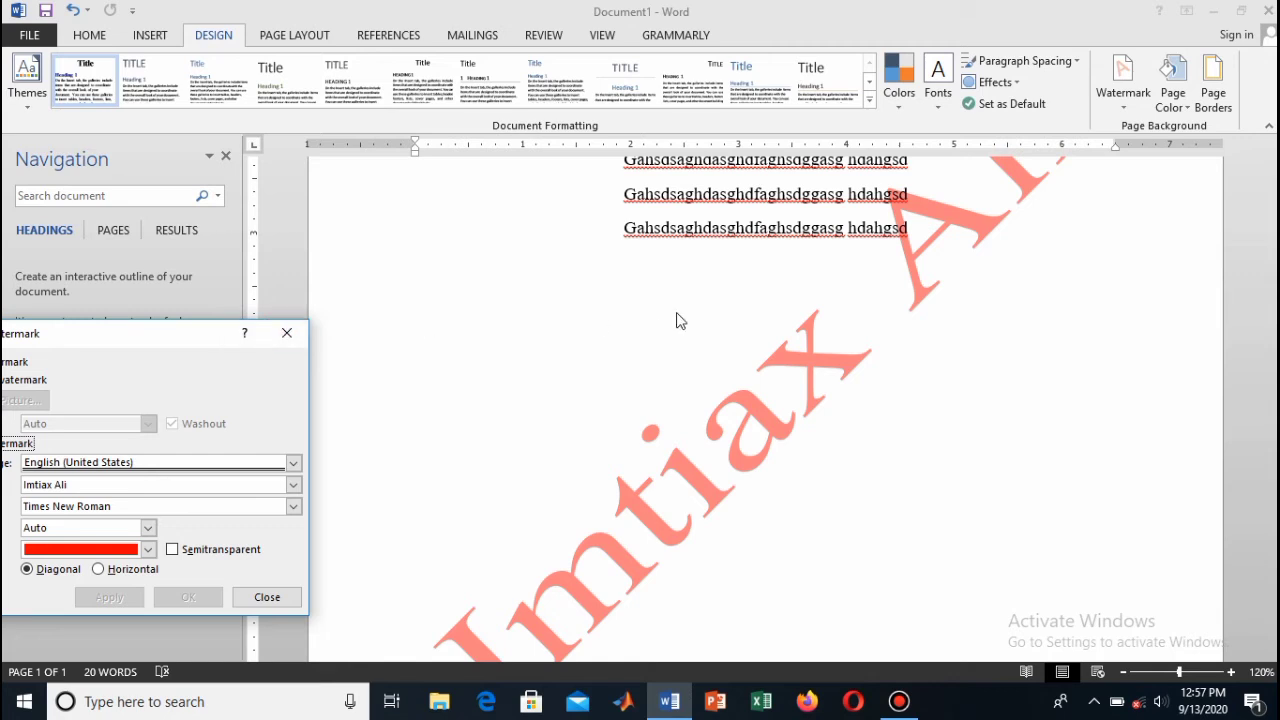
pyautogui.click(1125, 673)
pyautogui.click(1125, 673)
pyautogui.click(1125, 673)
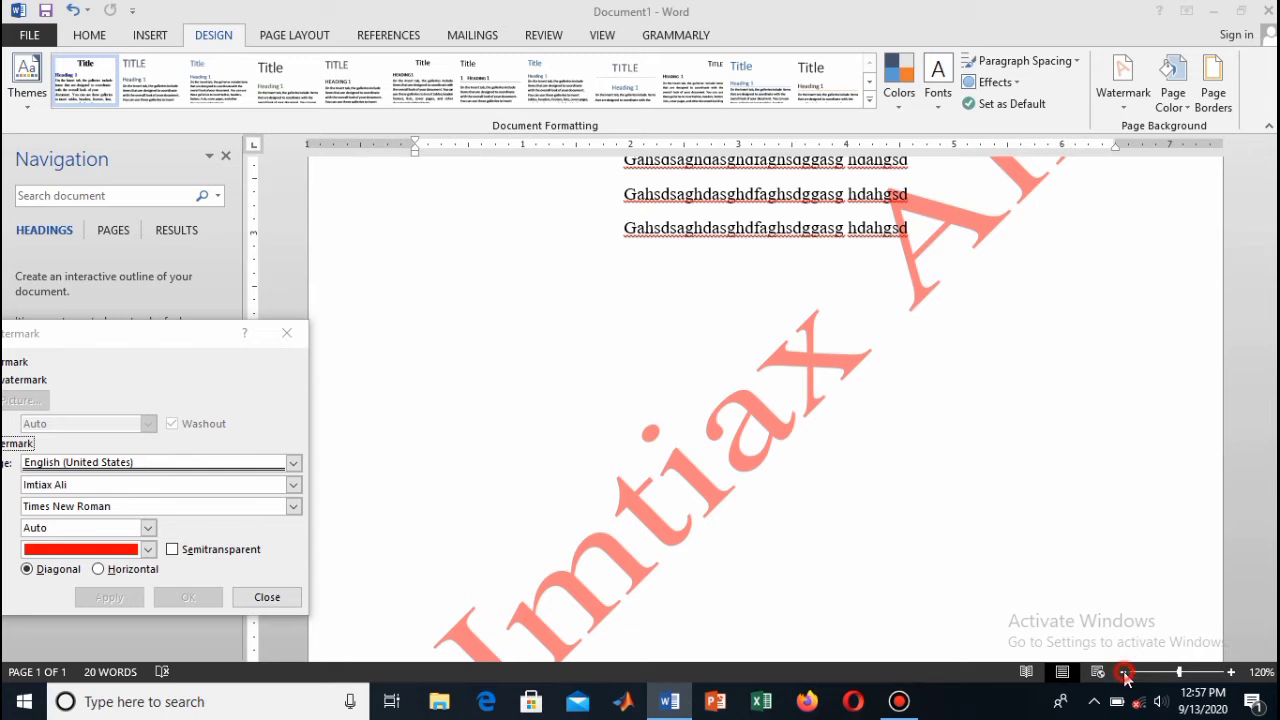
pyautogui.click(1125, 673)
pyautogui.click(287, 334)
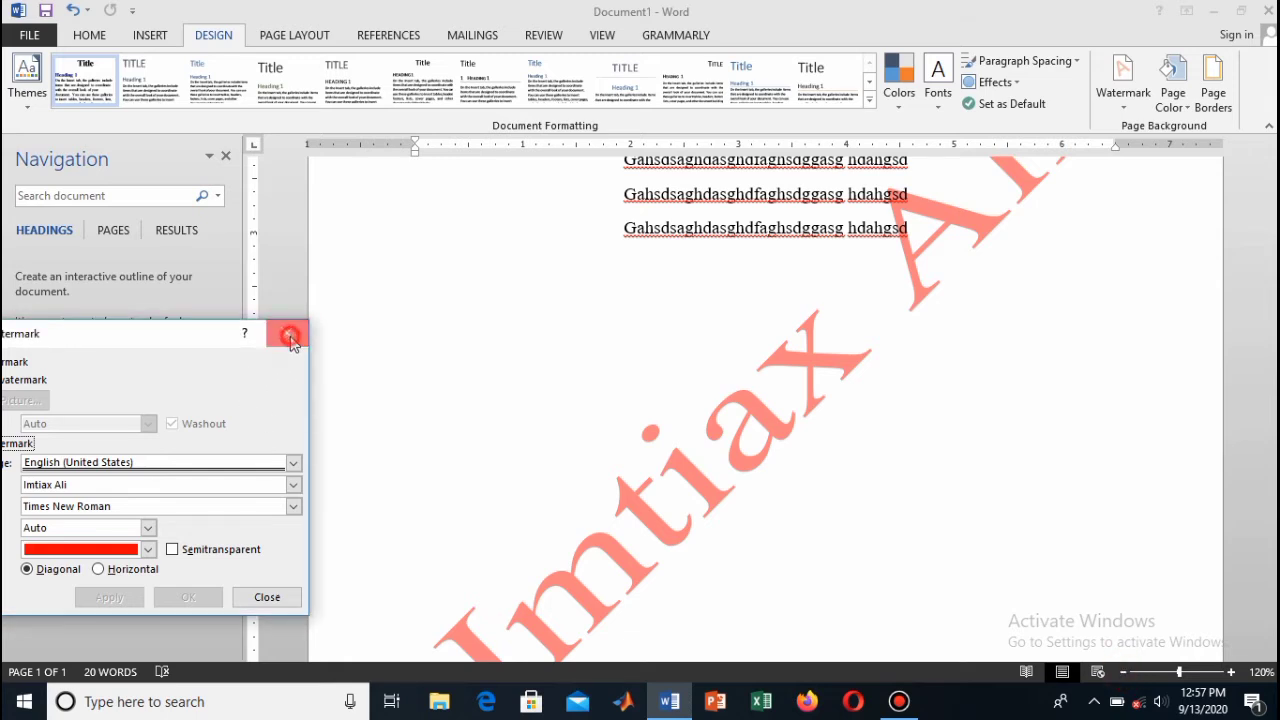
# Examine how the diagonal text watermark lies across the whole page and behind the sample text.
pyautogui.click(1124, 673)
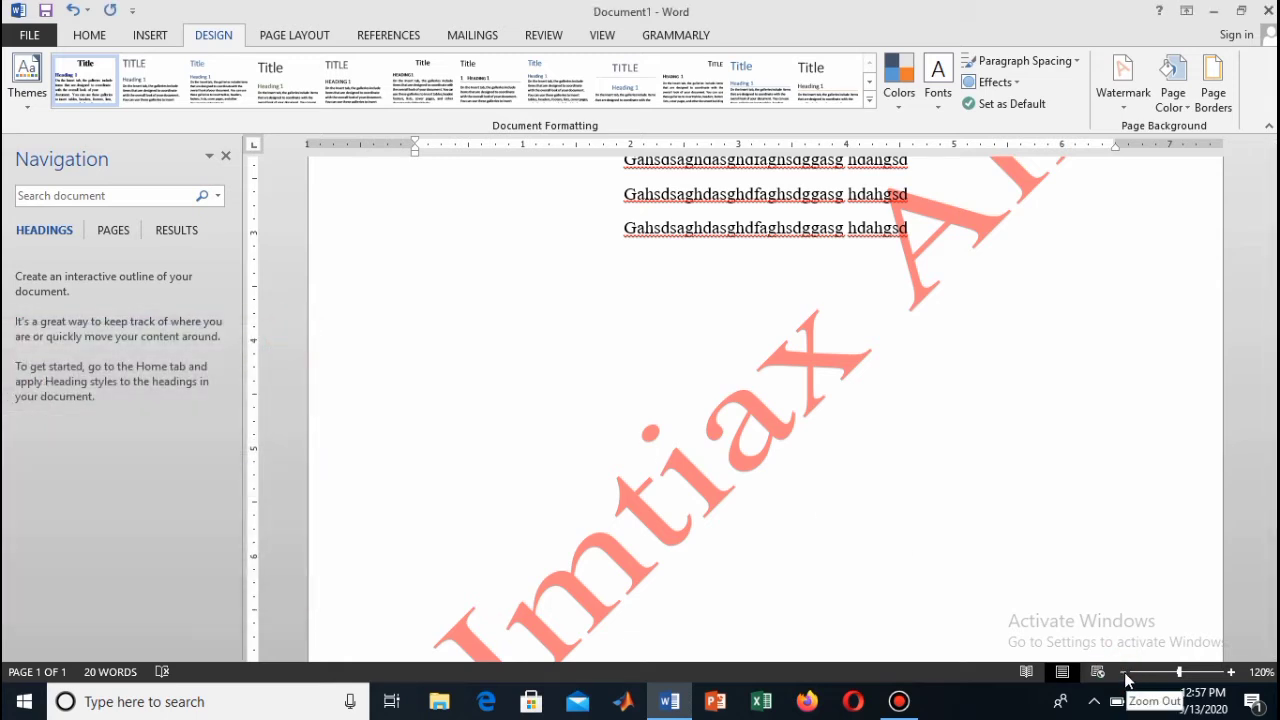
pyautogui.click(1125, 673)
pyautogui.click(1125, 673)
pyautogui.click(1125, 673)
pyautogui.click(1125, 673)
pyautogui.click(1125, 673)
pyautogui.click(1125, 673)
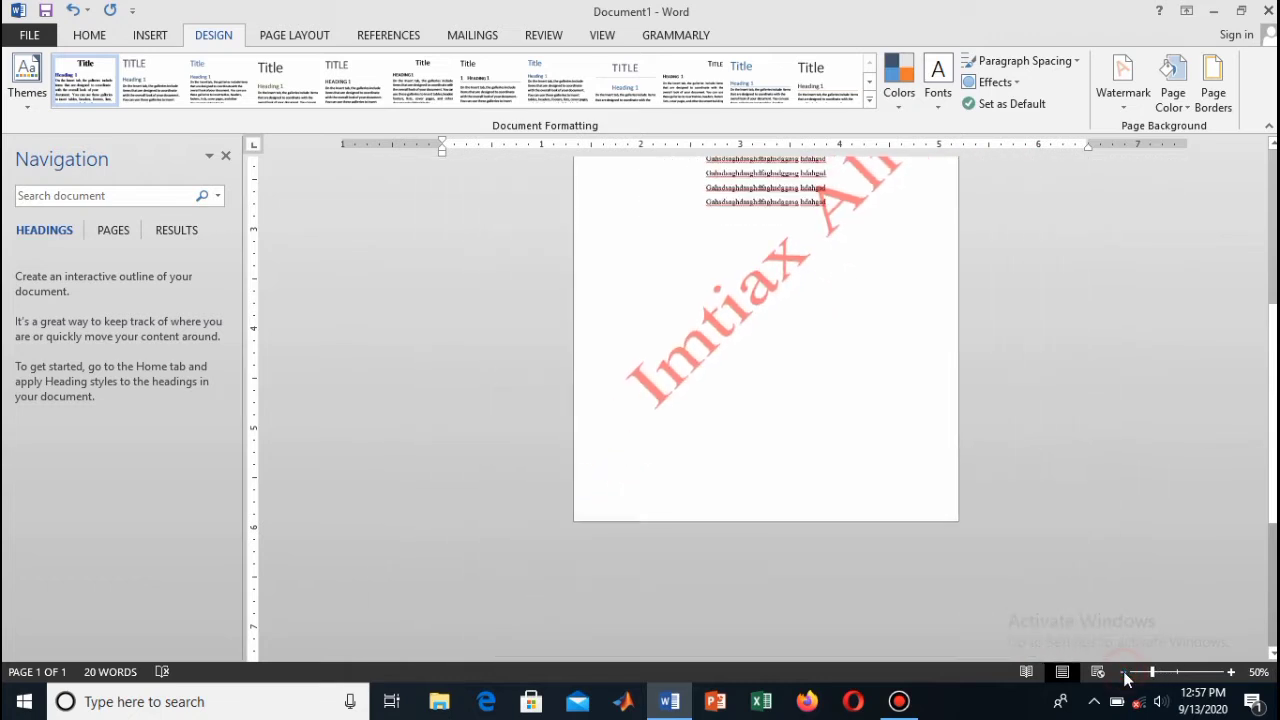
pyautogui.rightClick(862, 440)
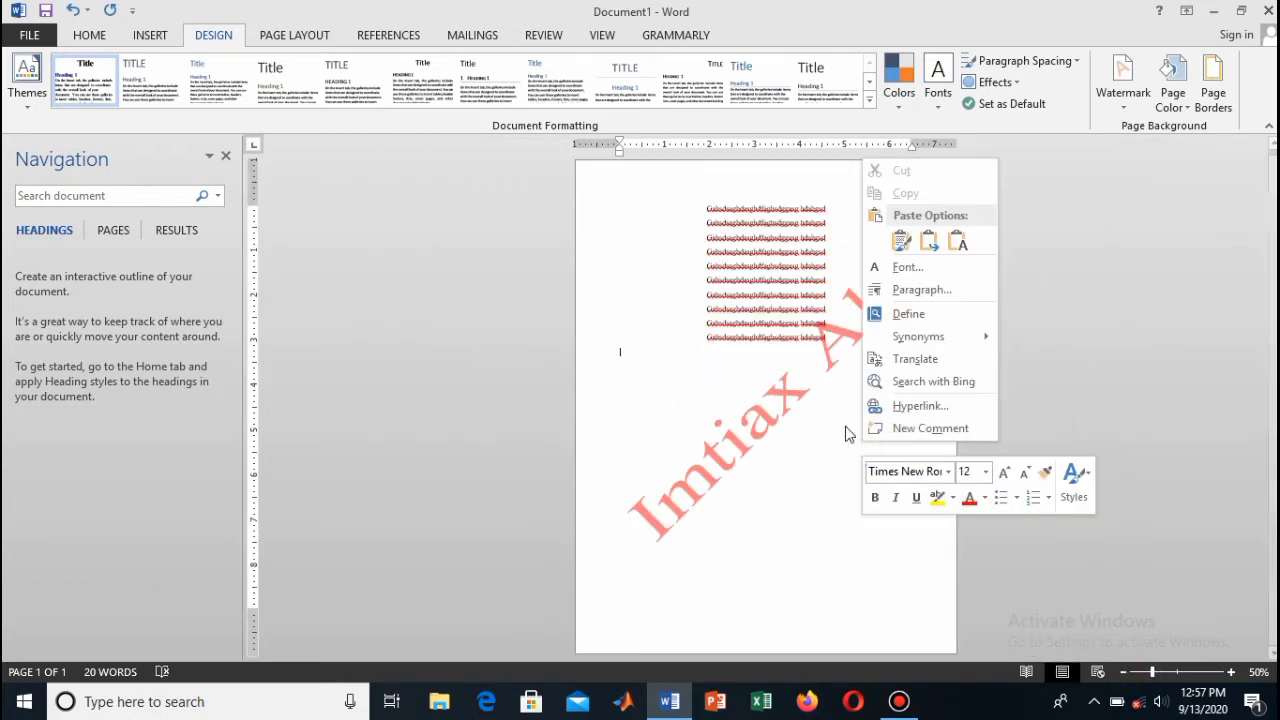
pyautogui.click(702, 367)
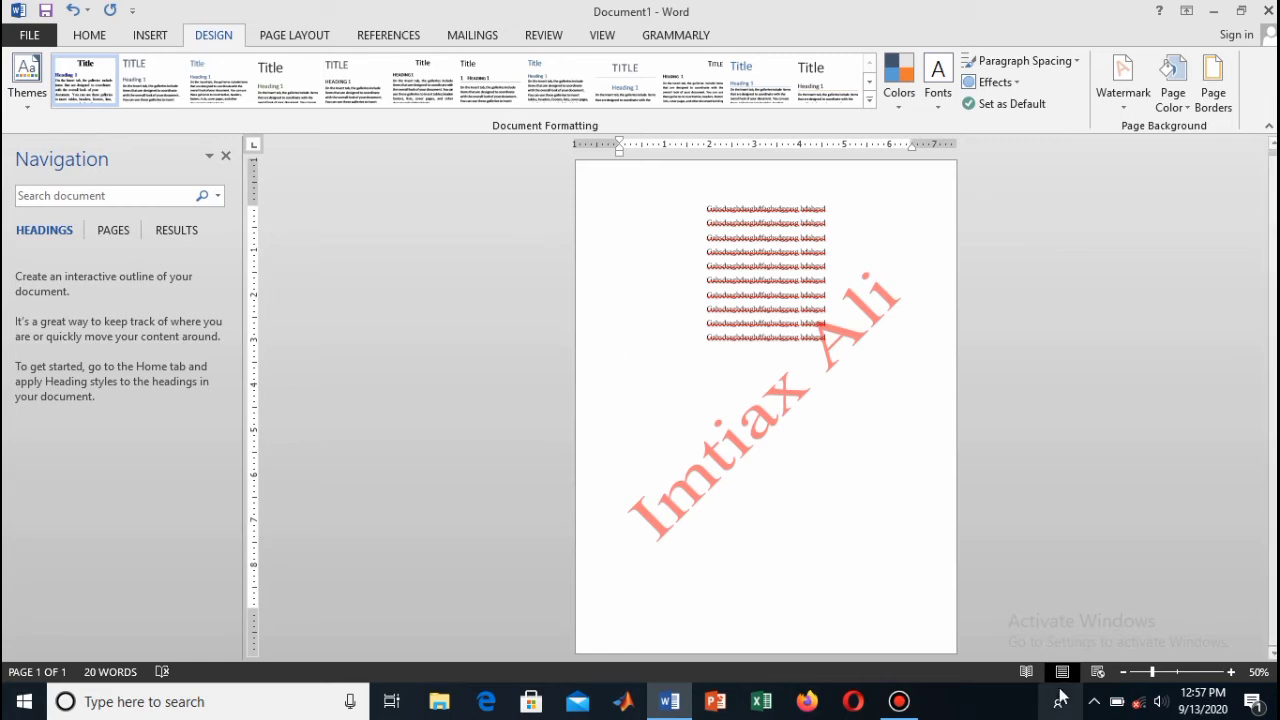
pyautogui.click(1178, 678)
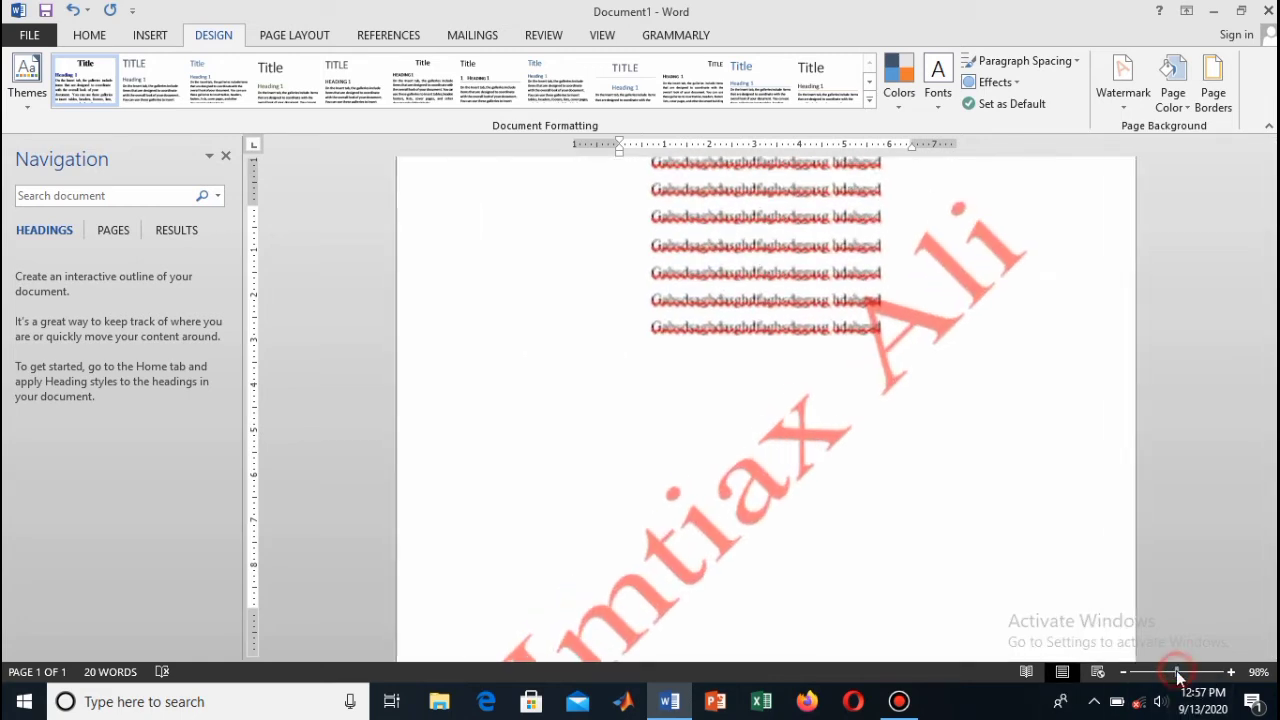
pyautogui.click(1233, 674)
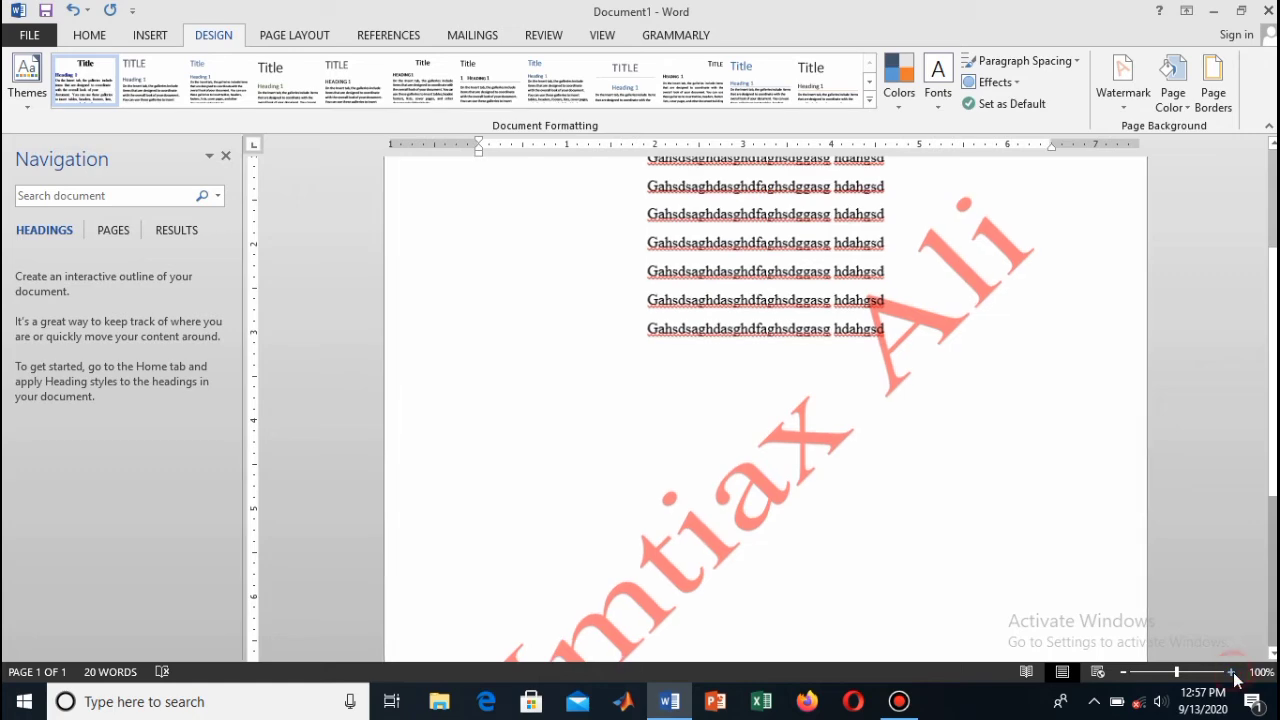
pyautogui.click(1233, 674)
pyautogui.click(1233, 674)
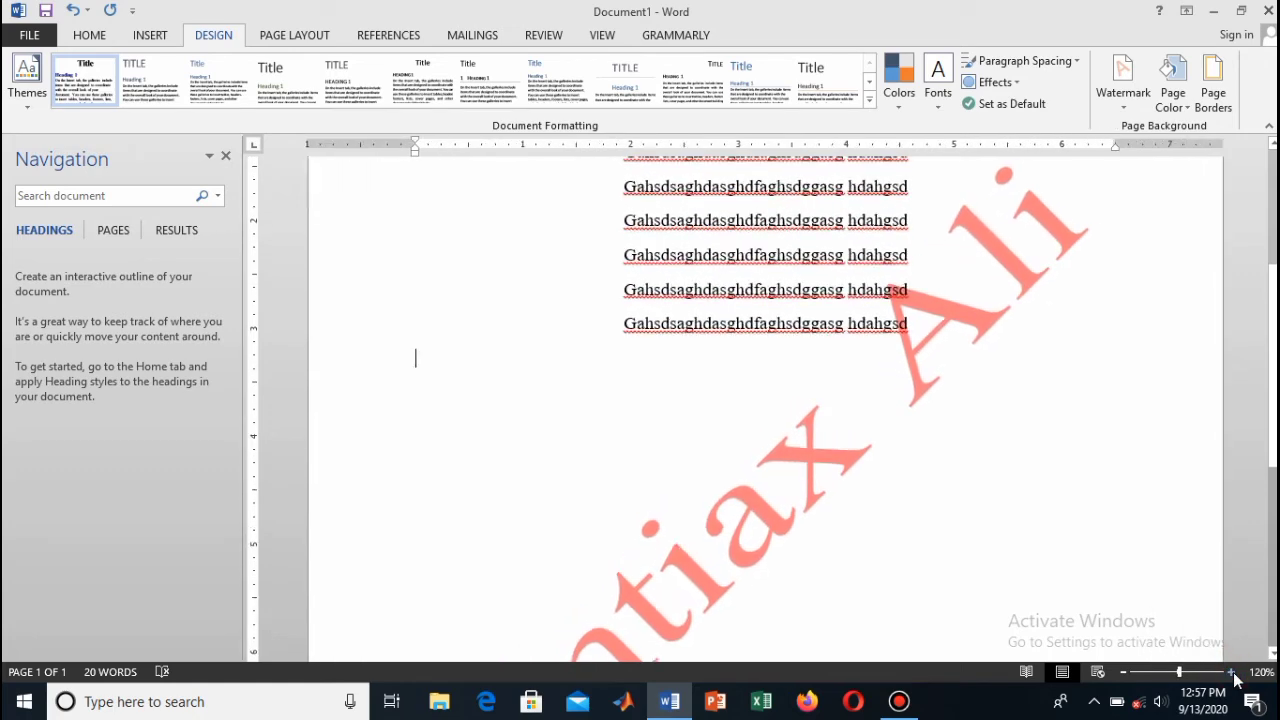
# Replace the text watermark with a picture watermark using images.jpg from the computer's Pictures folder, and apply it with Washout on.
pyautogui.click(1124, 95)
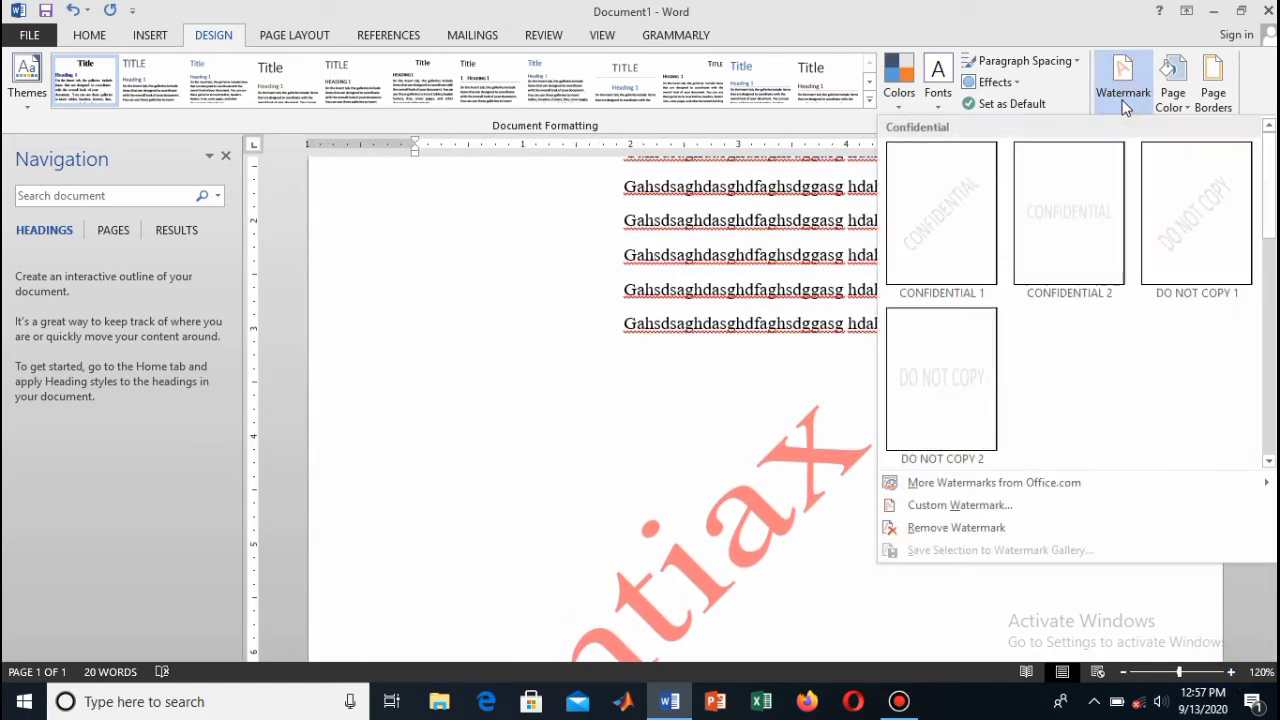
pyautogui.click(957, 507)
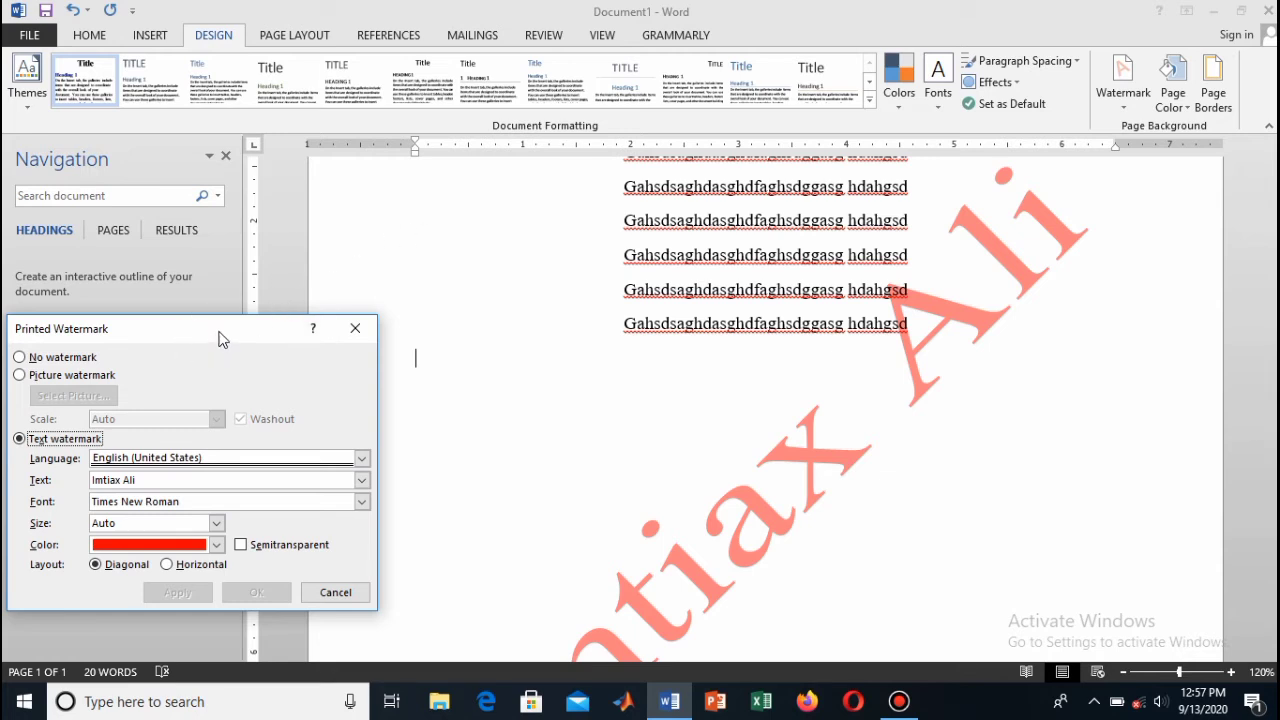
pyautogui.moveTo(220, 338); pyautogui.dragTo(446, 185)
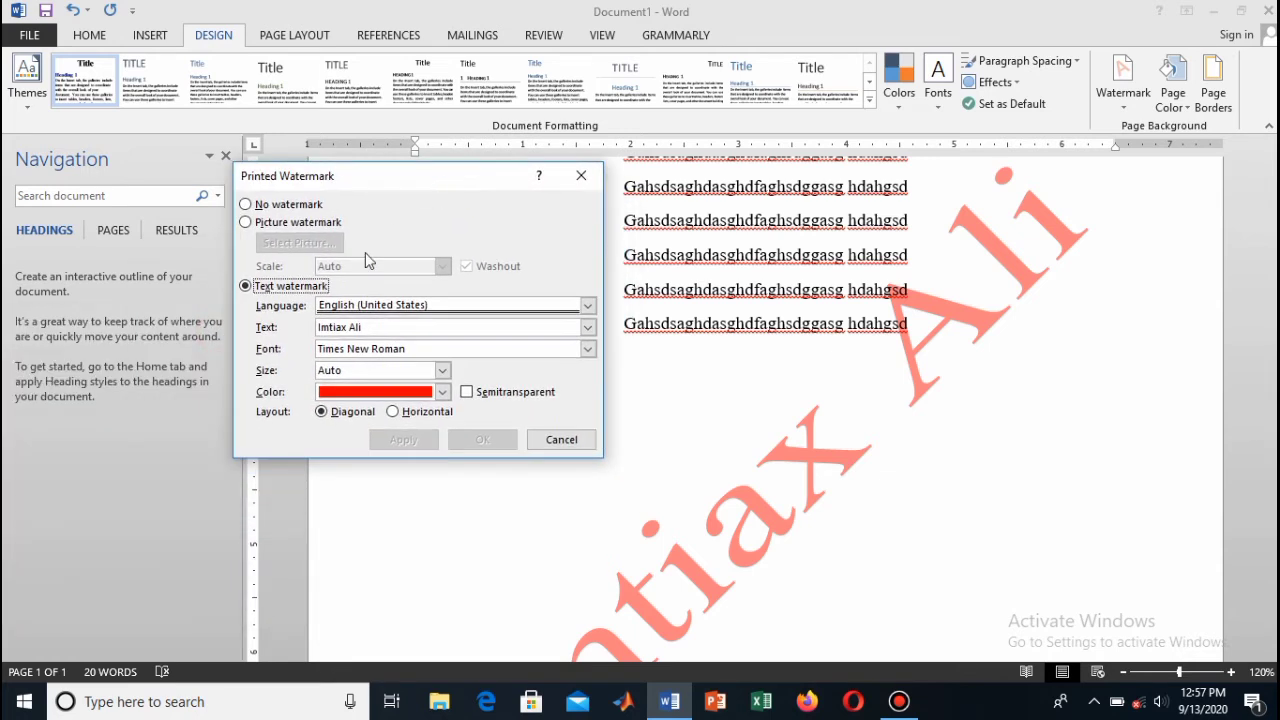
pyautogui.click(246, 222)
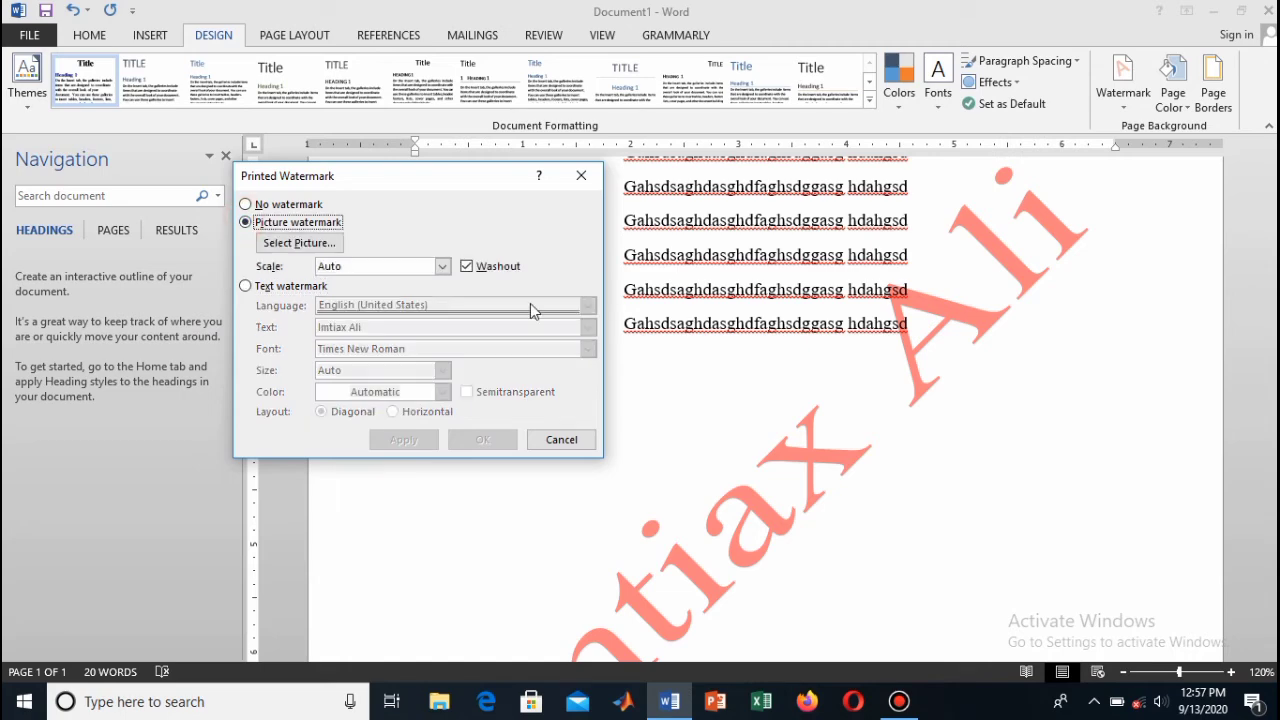
pyautogui.click(301, 248)
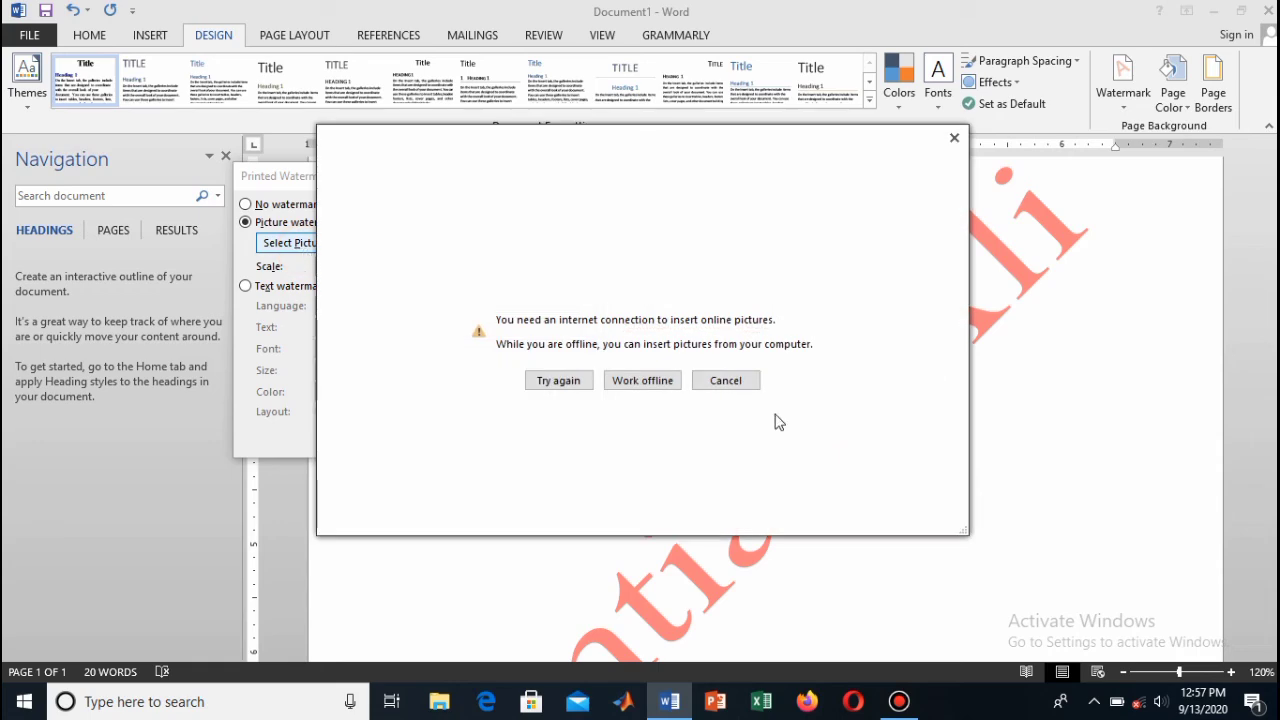
pyautogui.click(657, 383)
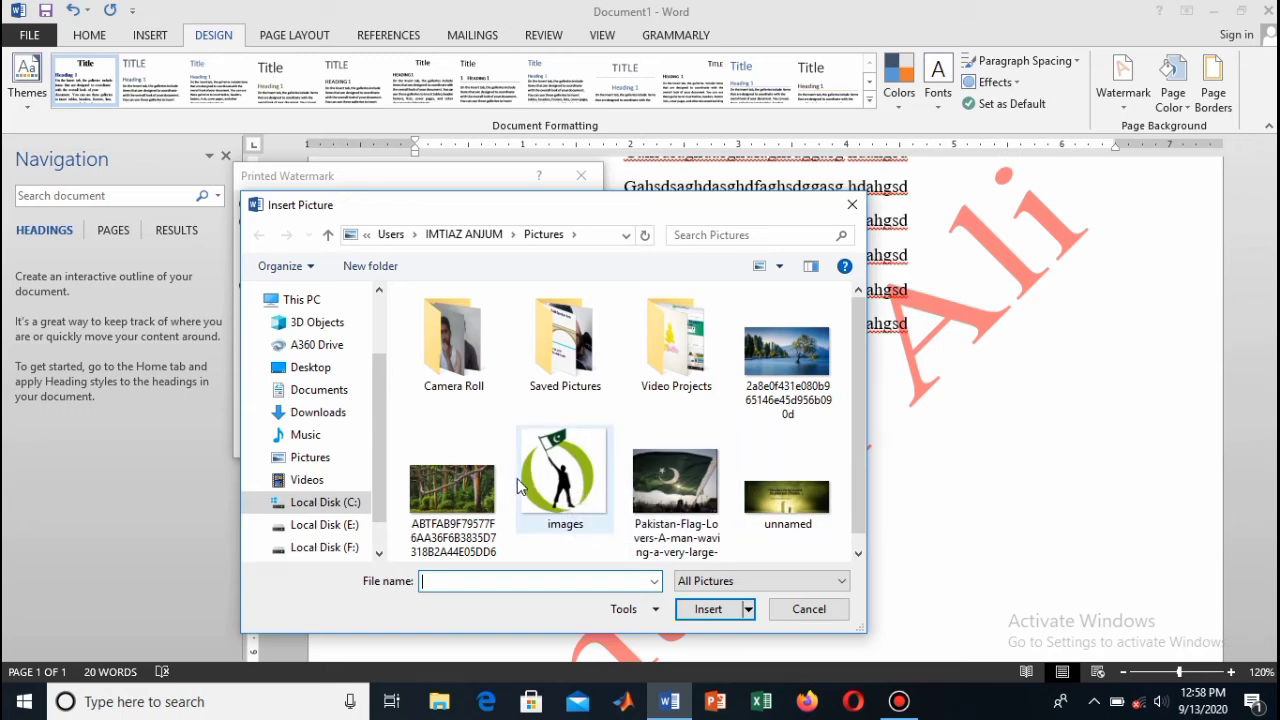
pyautogui.click(552, 478)
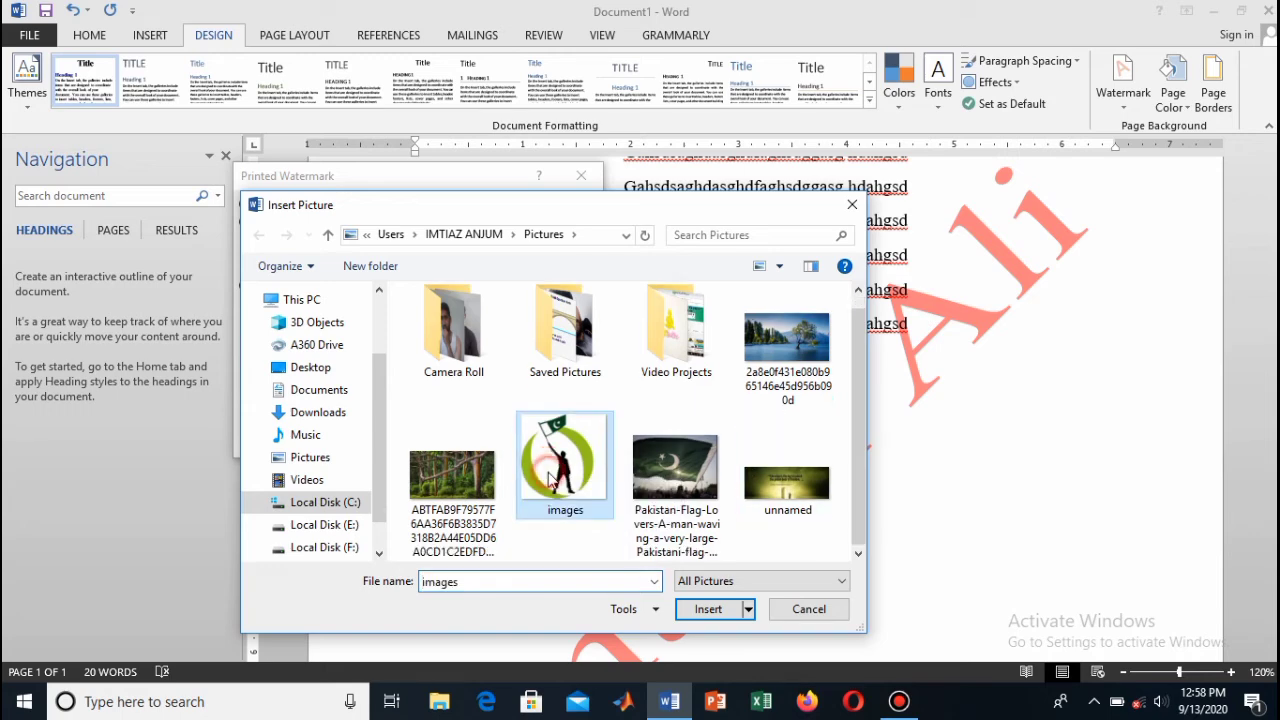
pyautogui.click(708, 610)
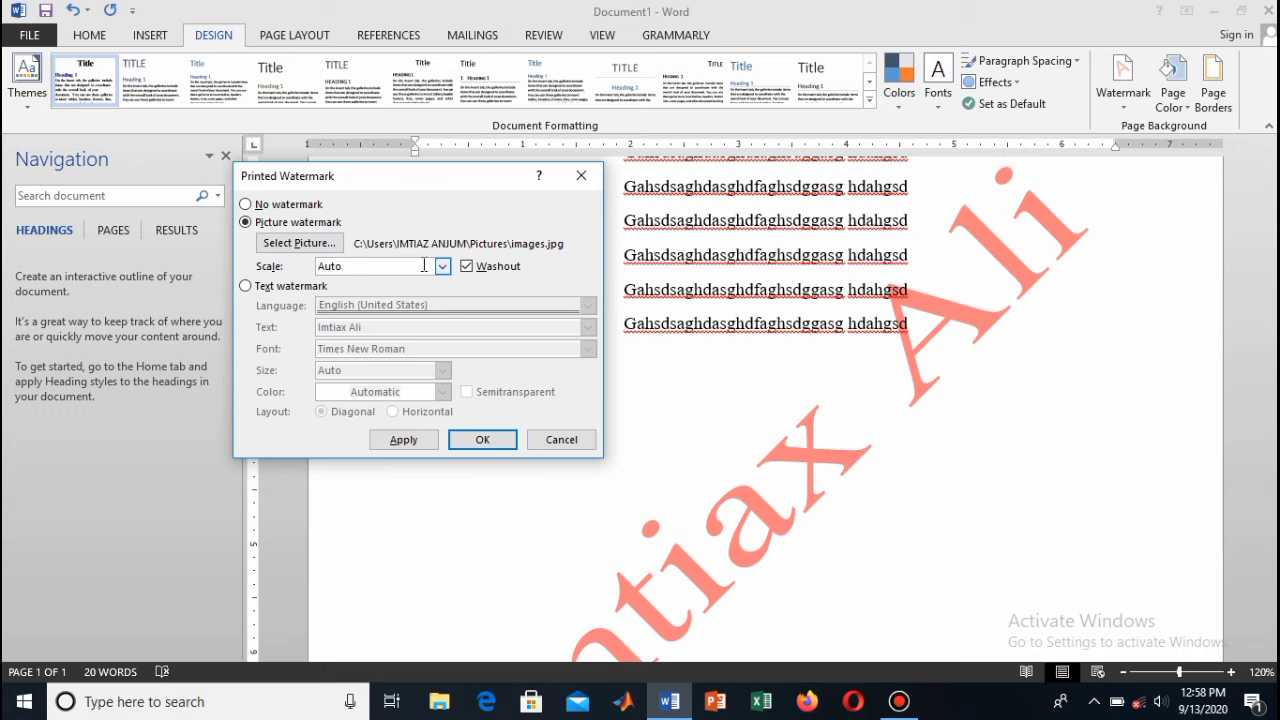
pyautogui.click(404, 440)
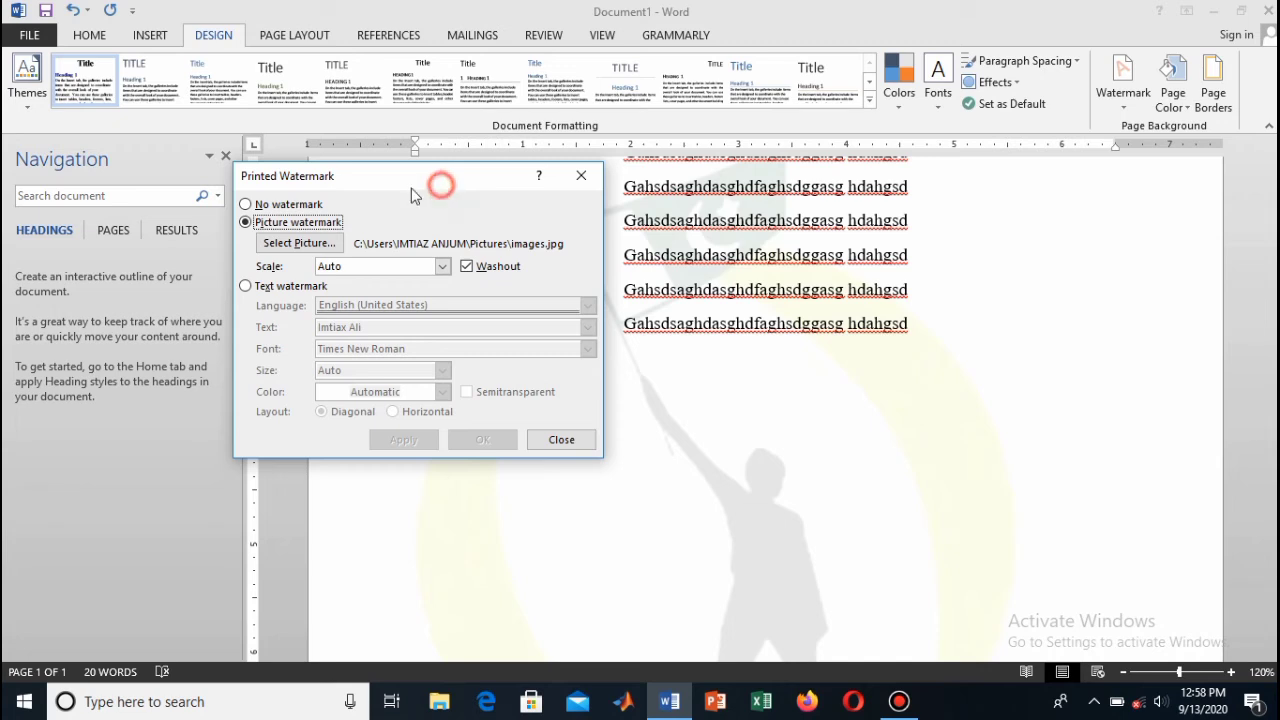
# Compare the picture watermark with Washout off and with Washout on, applying each setting to the page.
pyautogui.moveTo(443, 187); pyautogui.dragTo(266, 216)
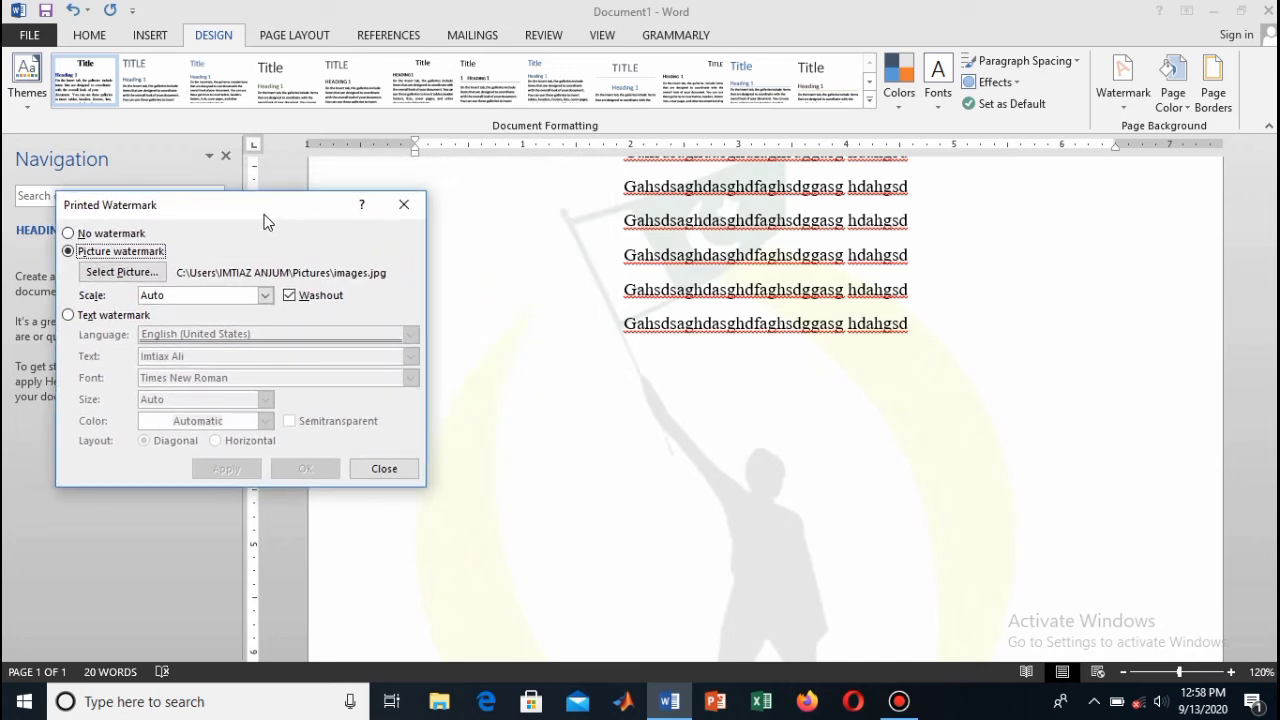
pyautogui.click(289, 295)
pyautogui.click(242, 469)
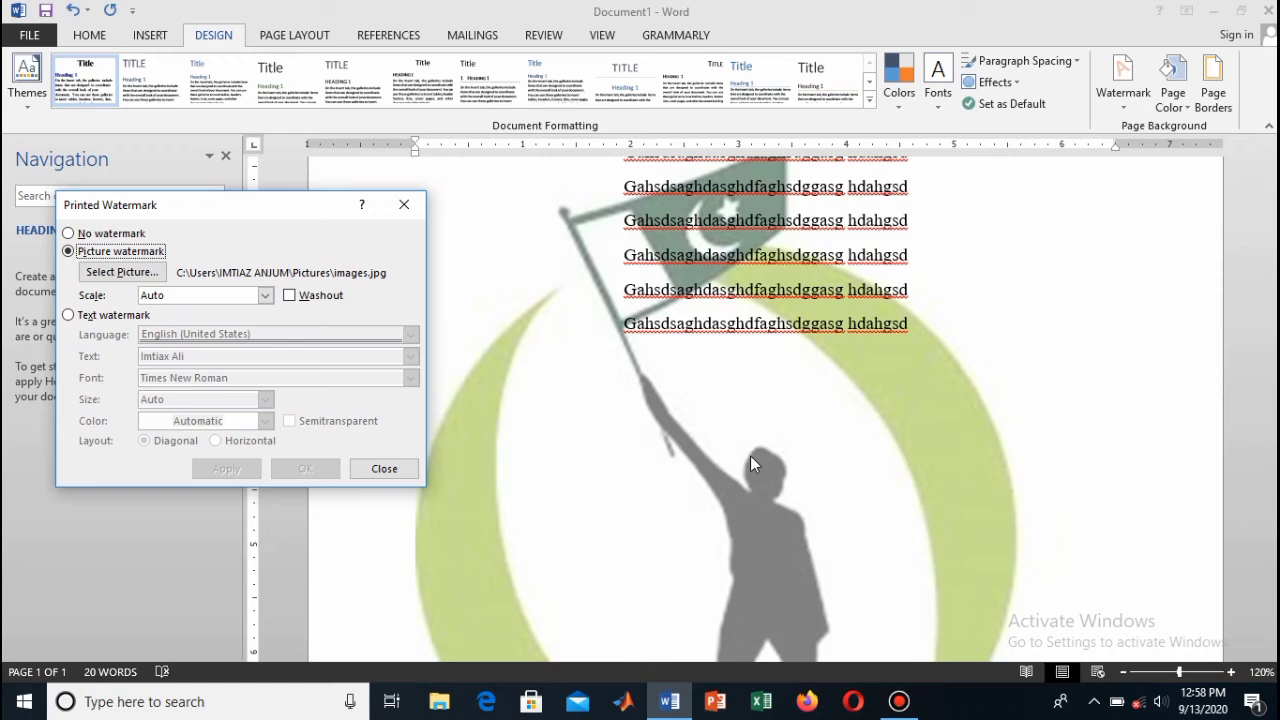
pyautogui.click(289, 296)
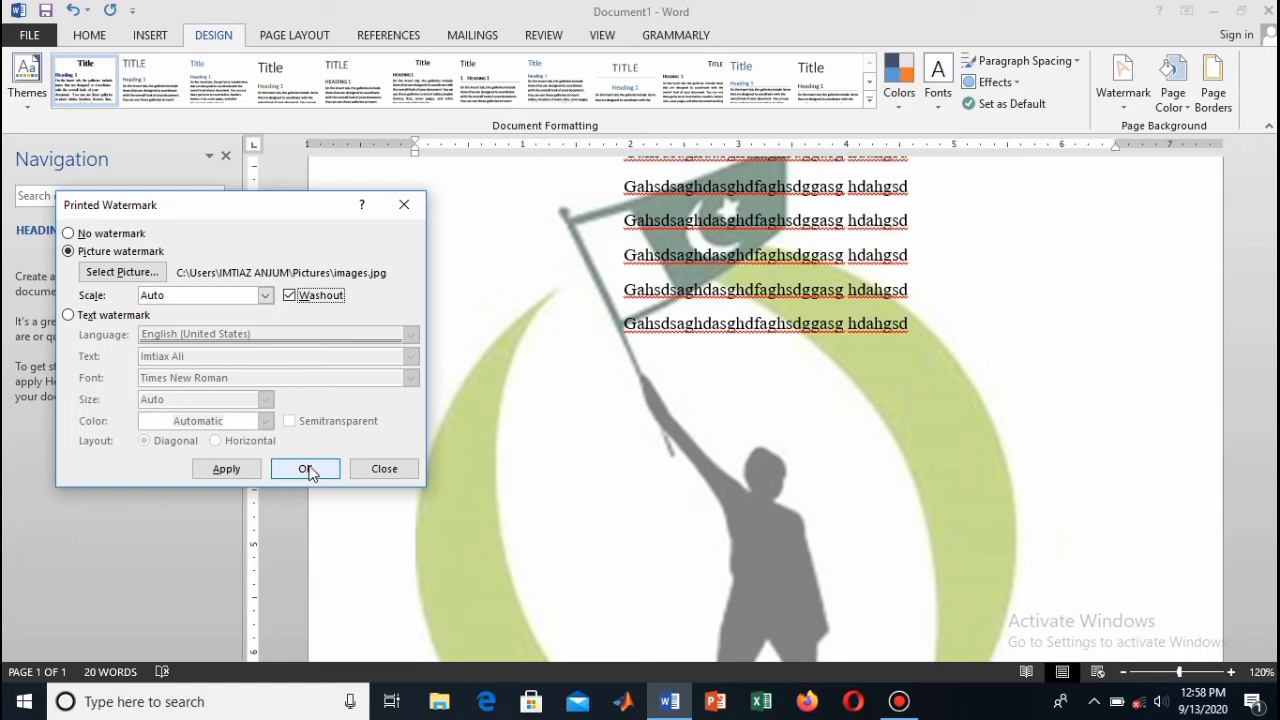
pyautogui.click(224, 472)
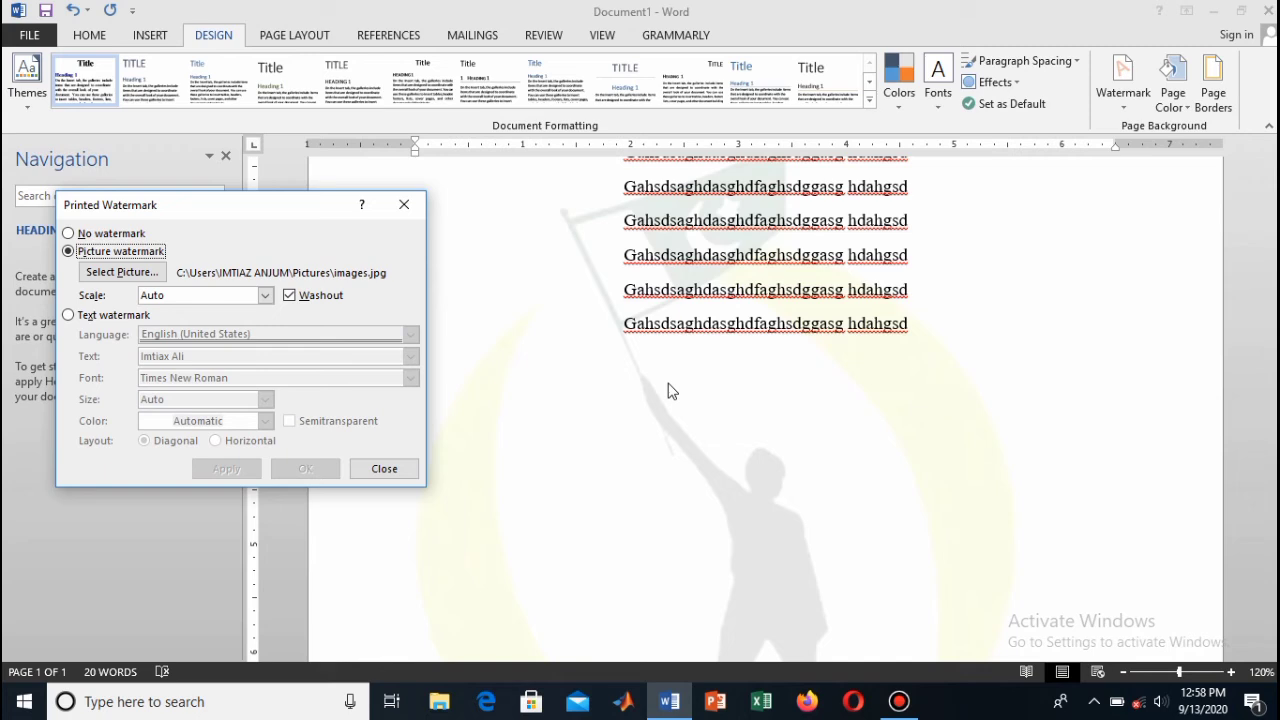
# Turn off Washout for the picture watermark, confirm the settings and check the picture along the page.
pyautogui.click(289, 296)
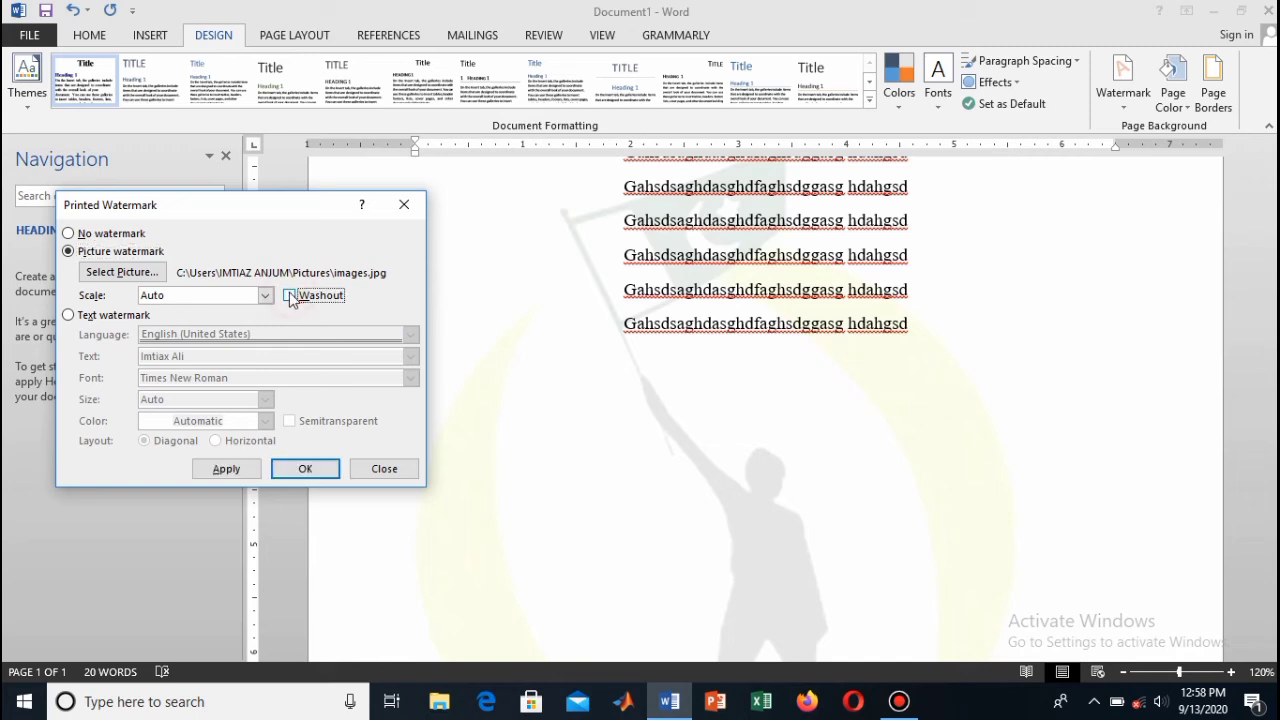
pyautogui.click(313, 472)
pyautogui.scroll(-4, 667, 430)
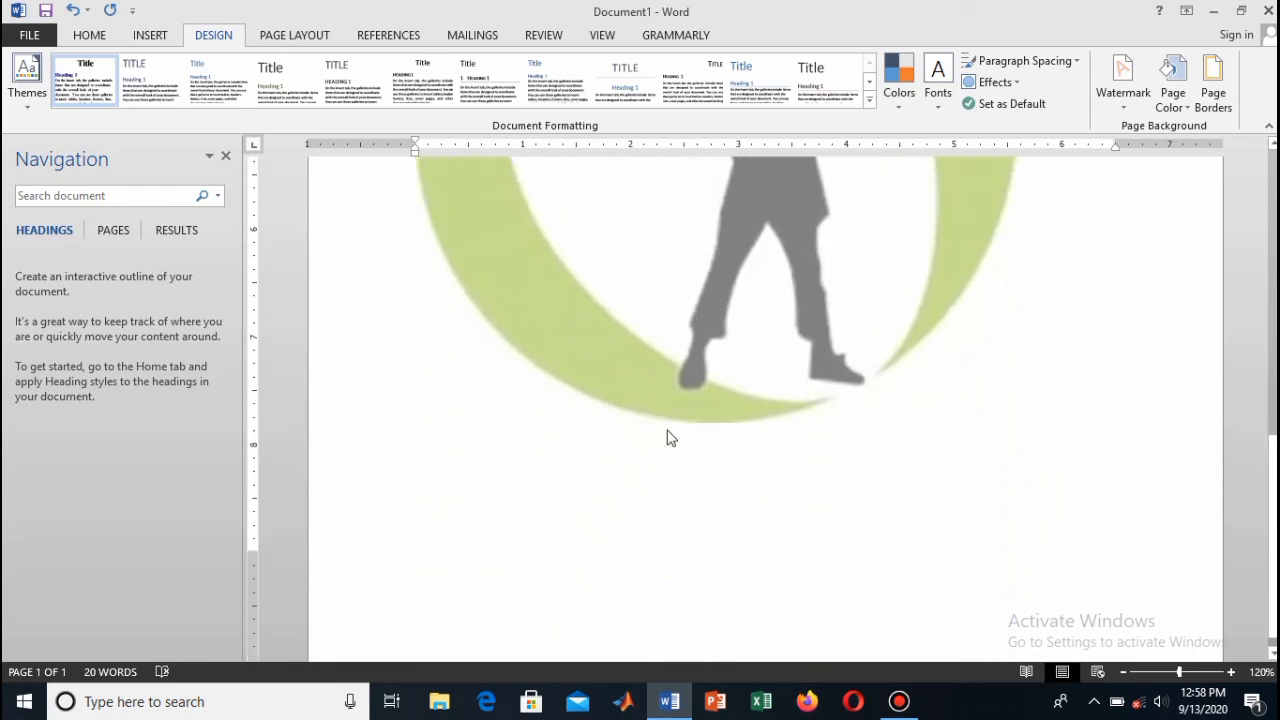
pyautogui.scroll(5, 667, 430)
pyautogui.scroll(2, 667, 430)
pyautogui.scroll(-6, 669, 437)
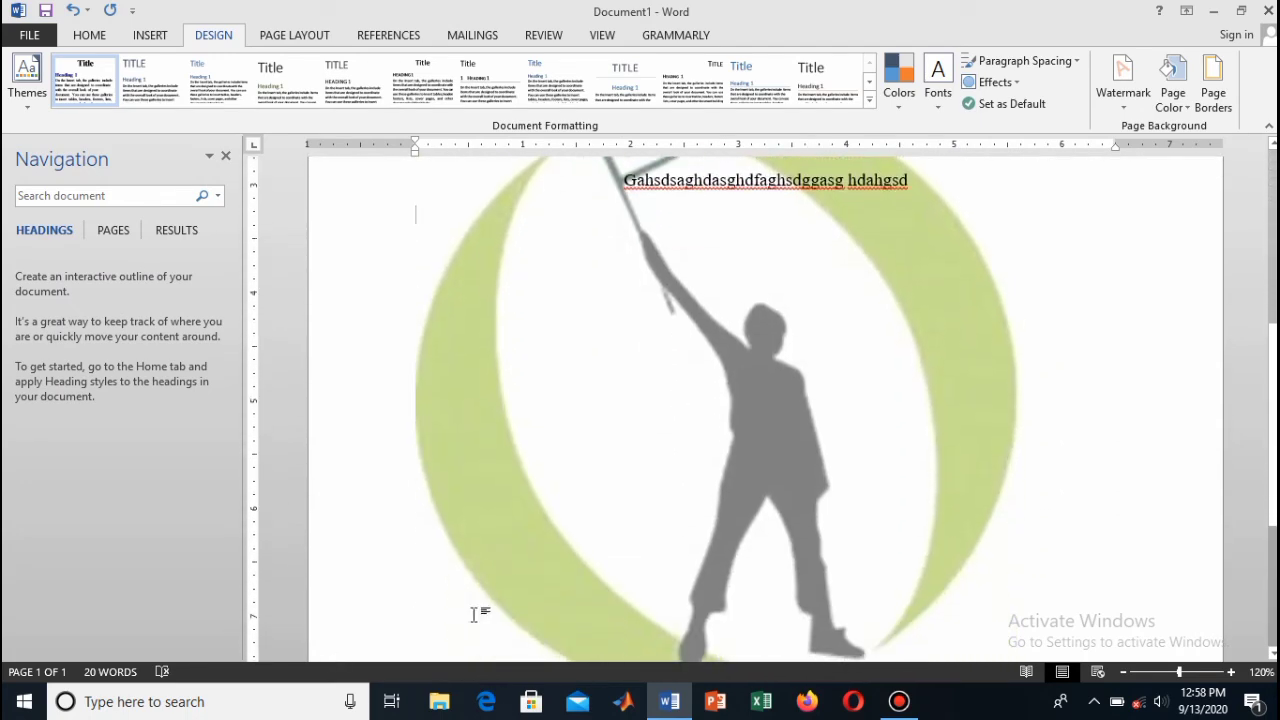
# Set the picture watermark's scale to 500% in the custom watermark settings, apply it to the page and close the settings.
pyautogui.click(1122, 82)
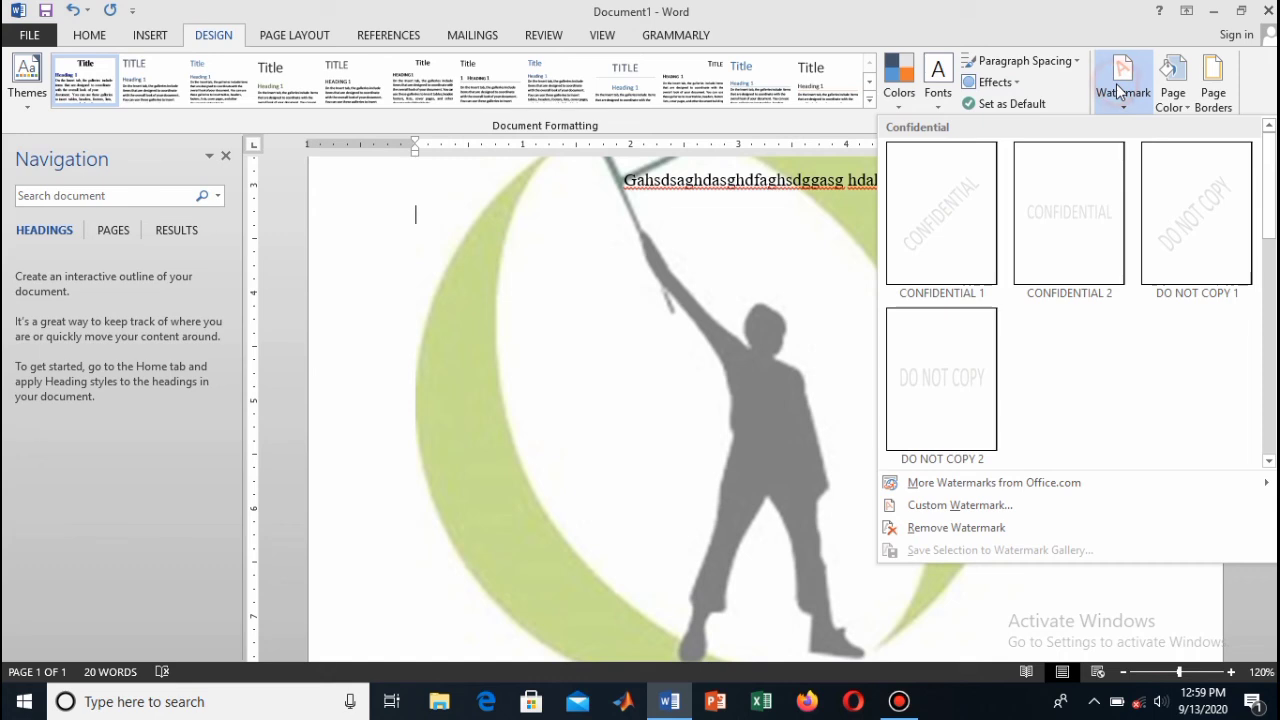
pyautogui.click(935, 505)
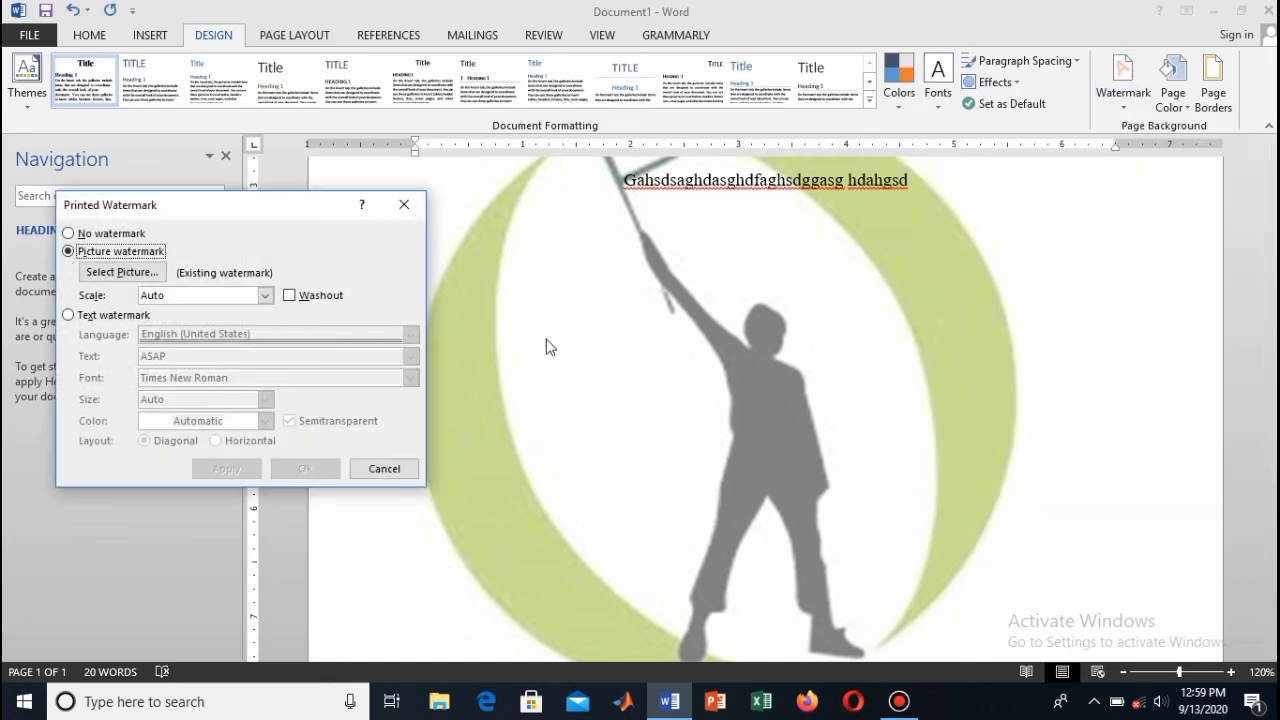
pyautogui.click(265, 295)
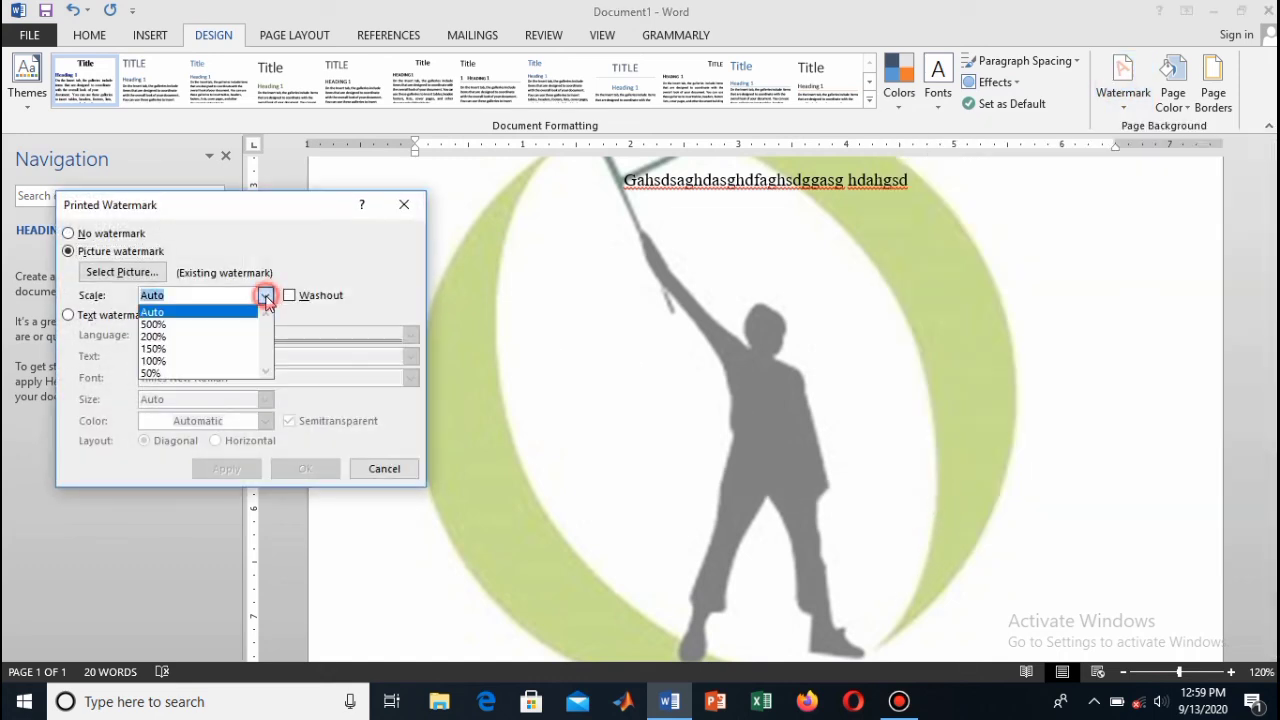
pyautogui.click(184, 325)
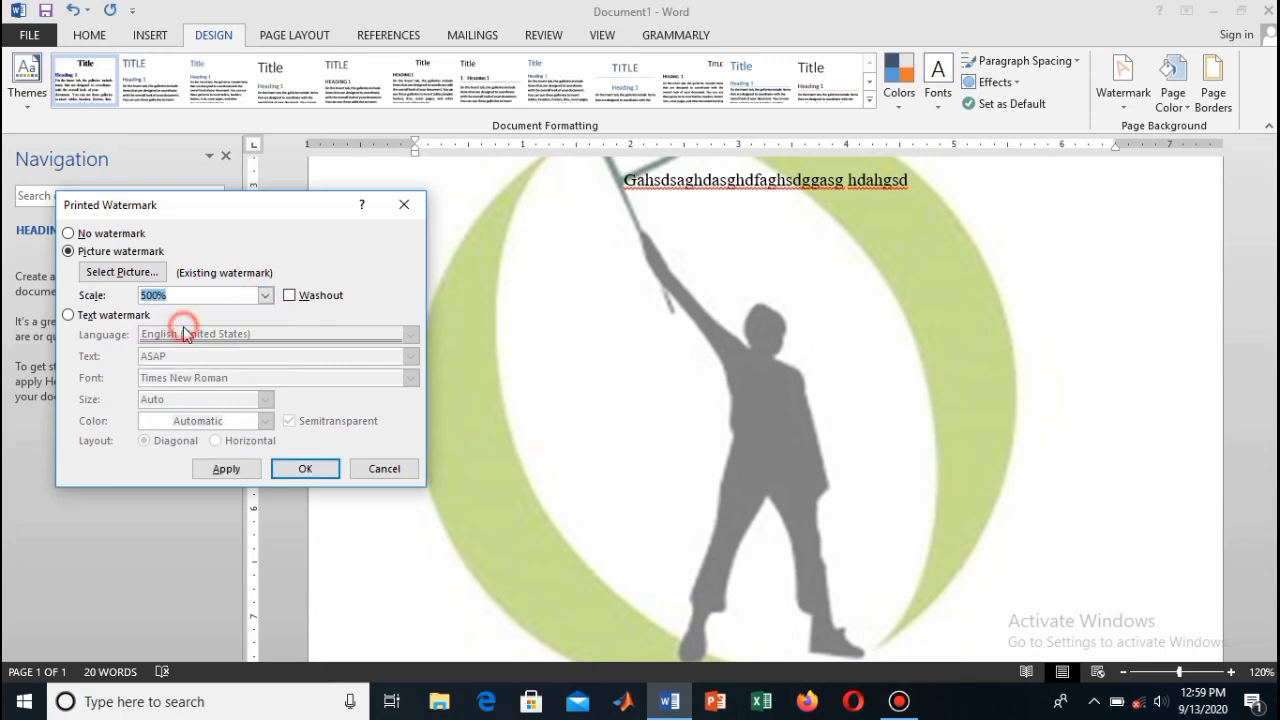
pyautogui.click(218, 468)
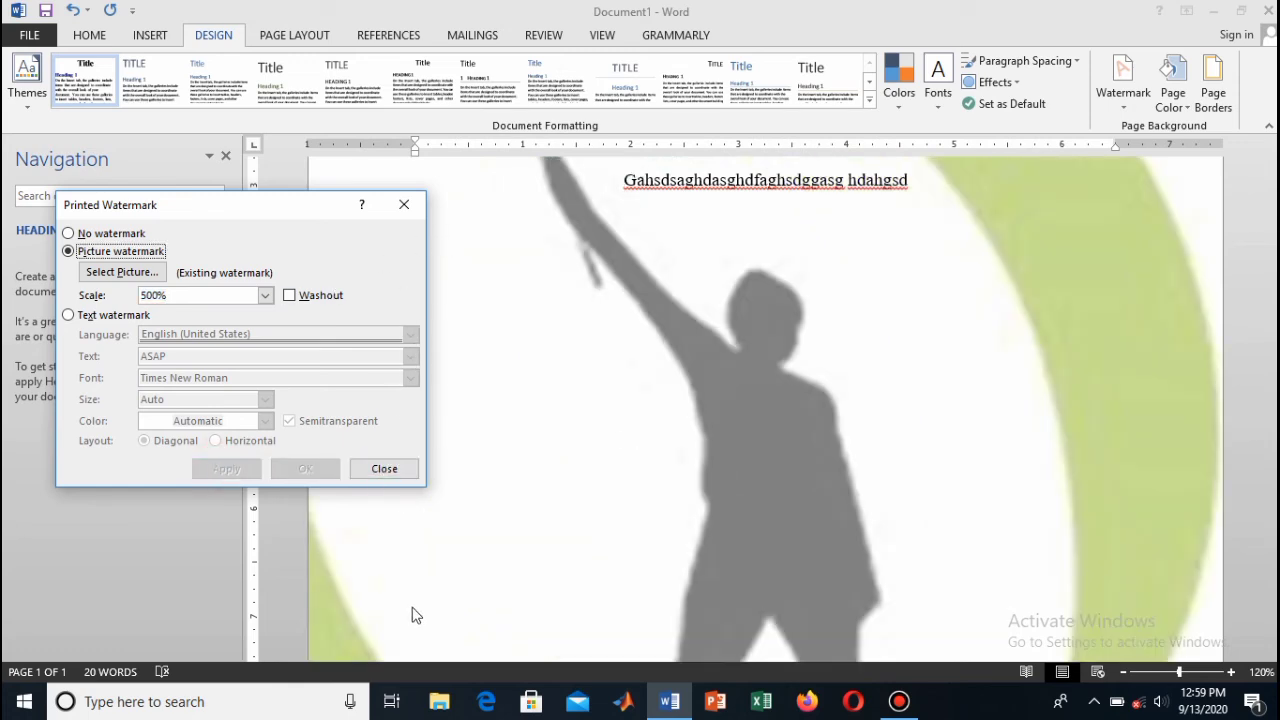
pyautogui.click(383, 469)
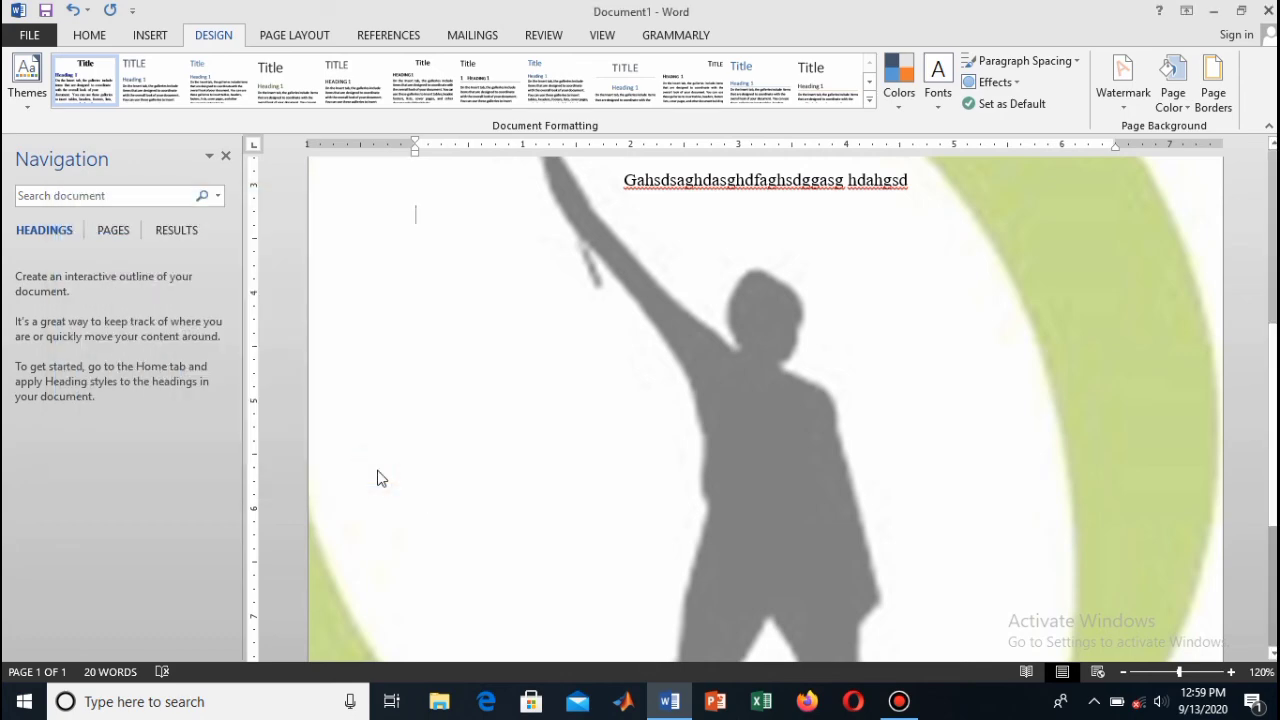
# Save the watermarked document as a PDF on the Desktop and check the whole page with its watermark in the published file.
pyautogui.press('F12')
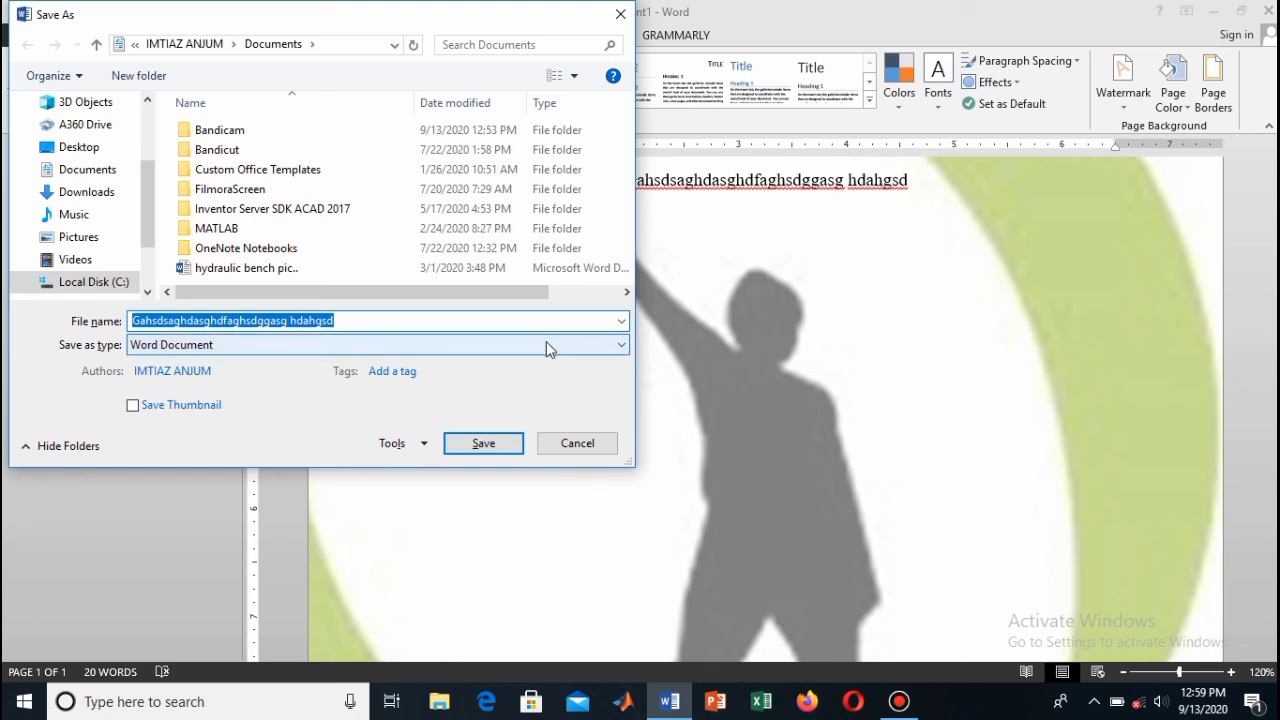
pyautogui.click(546, 343)
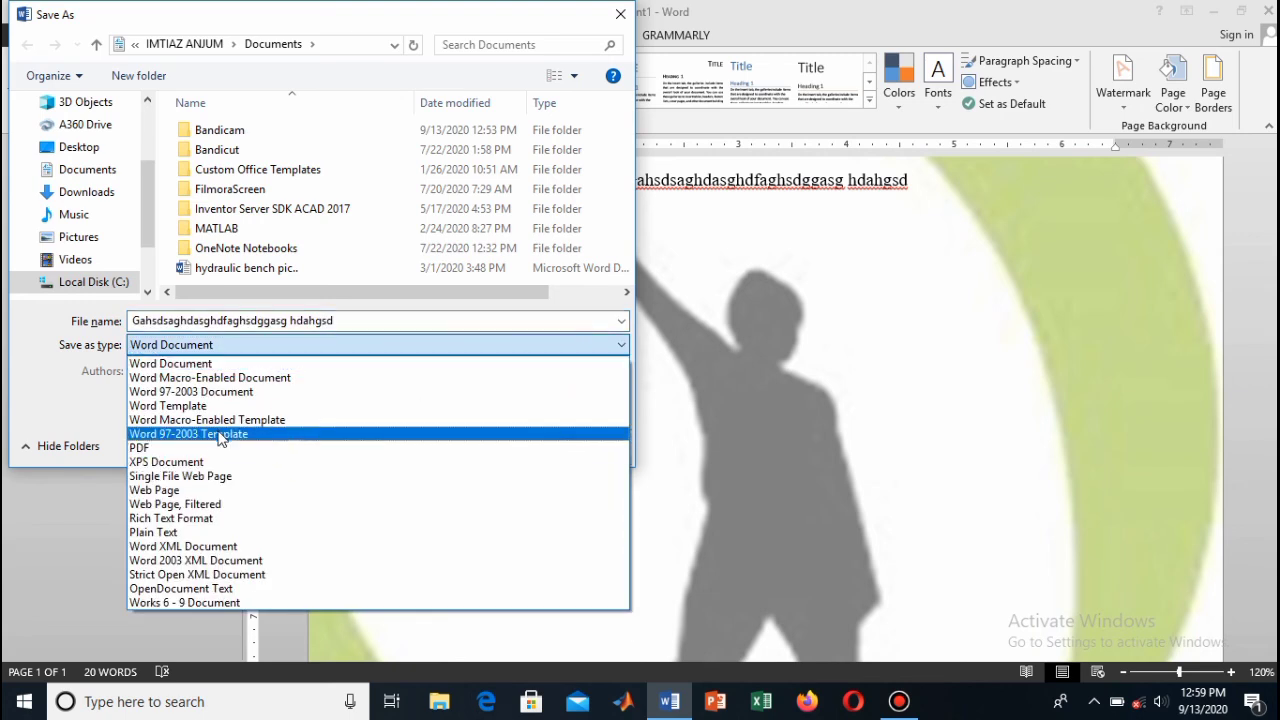
pyautogui.click(218, 447)
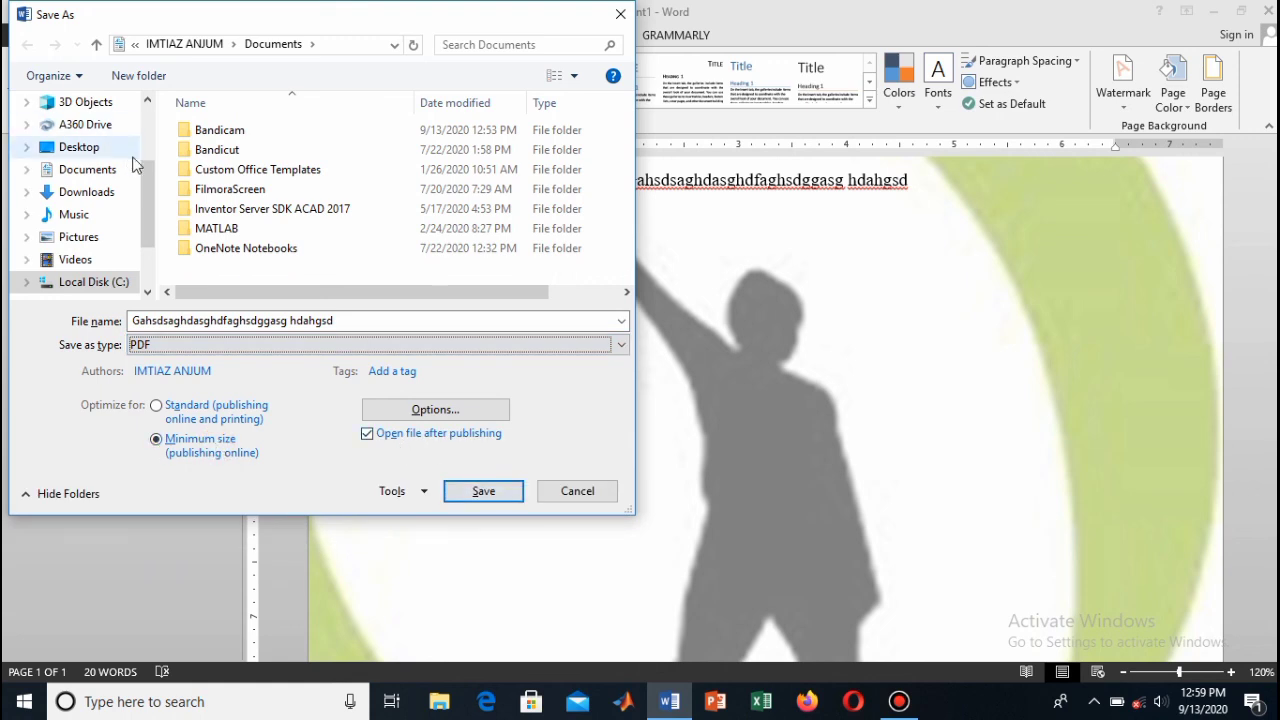
pyautogui.click(100, 152)
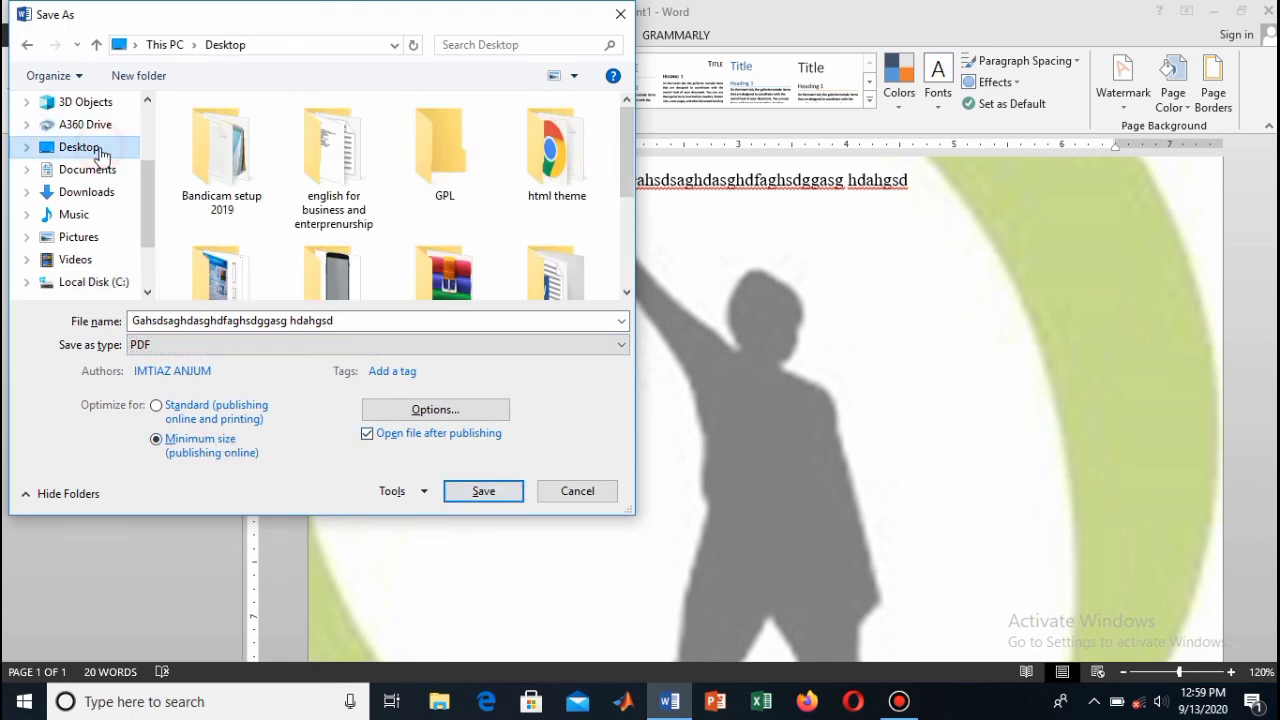
pyautogui.click(483, 491)
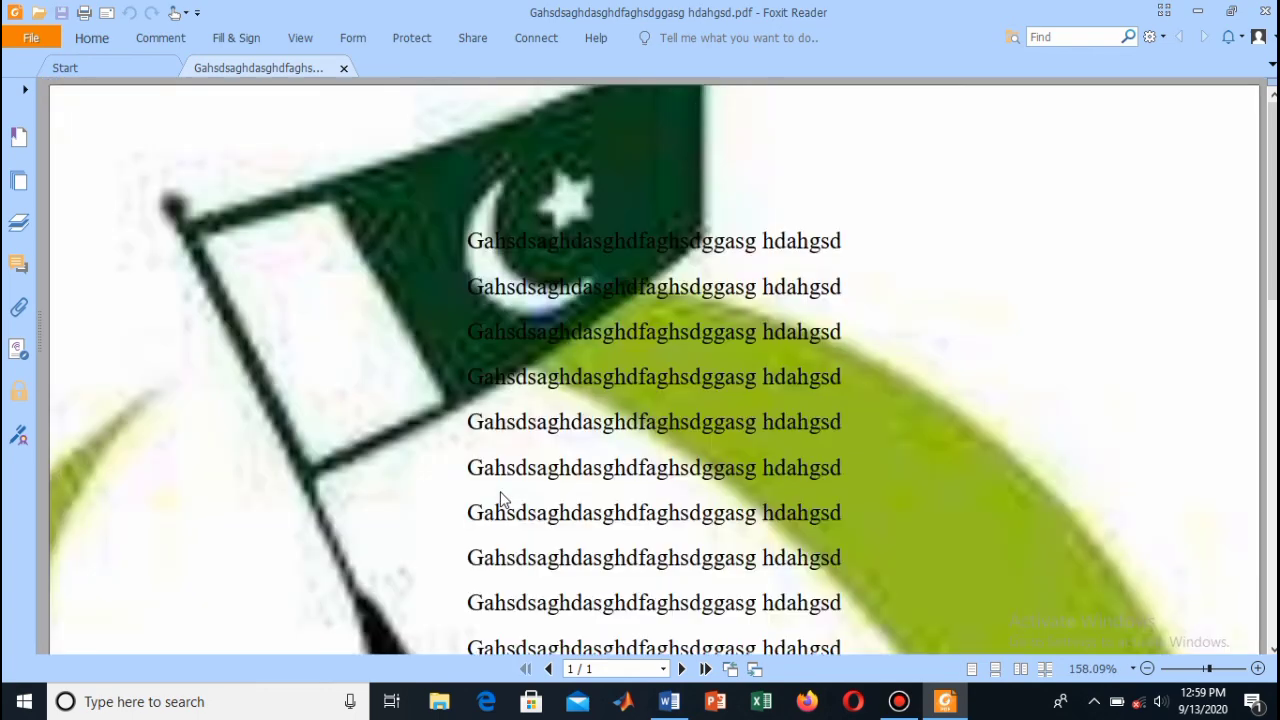
pyautogui.scroll(-10, 787, 392)
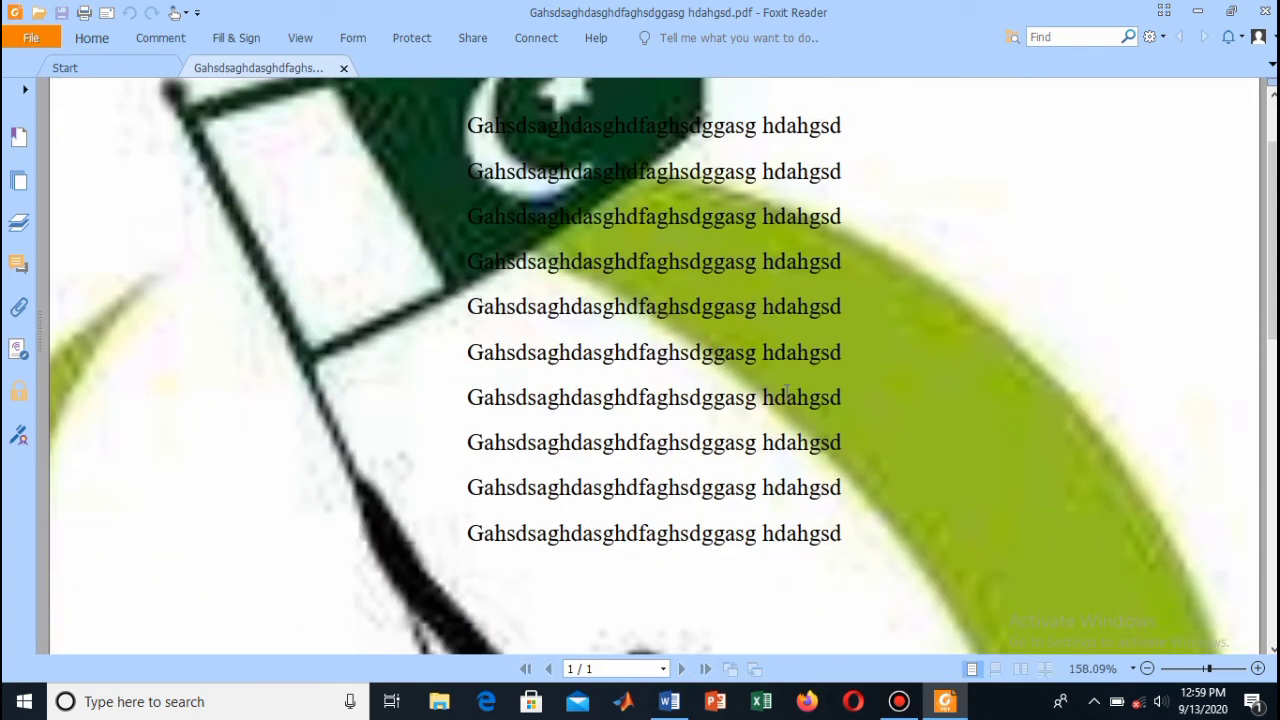
pyautogui.scroll(5, 787, 392)
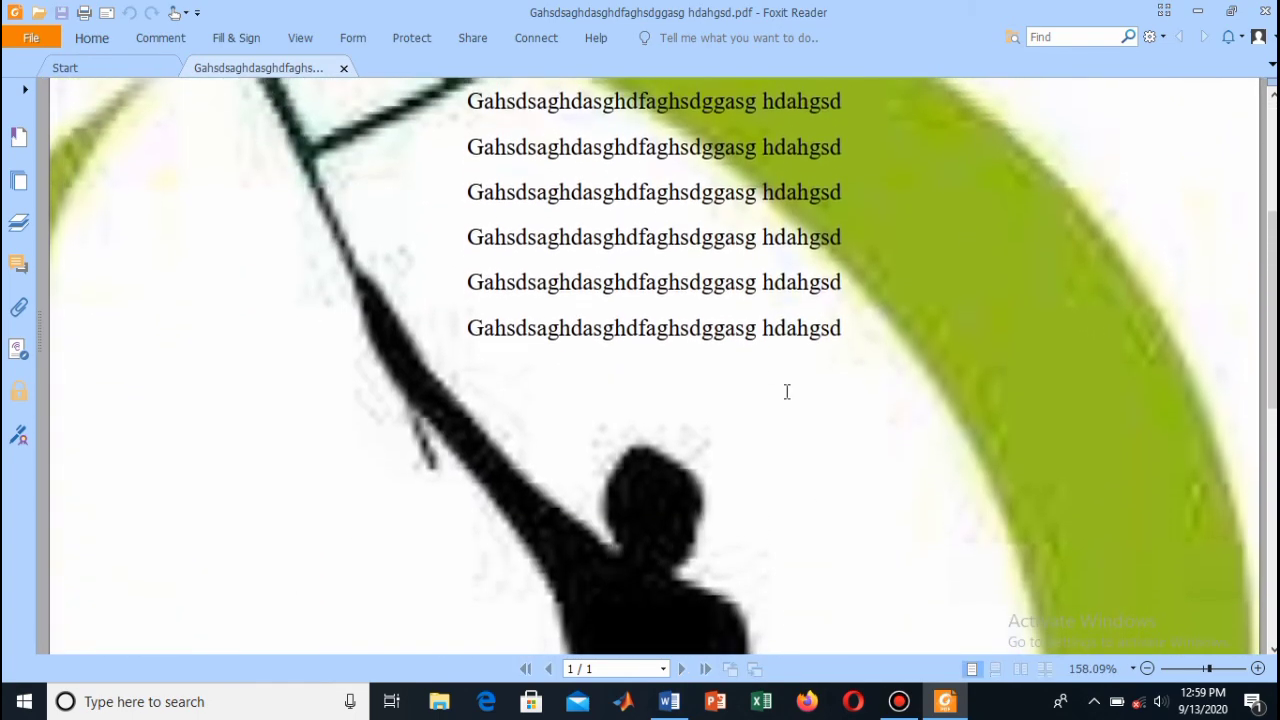
pyautogui.scroll(-1, 787, 392)
pyautogui.scroll(-2, 787, 392)
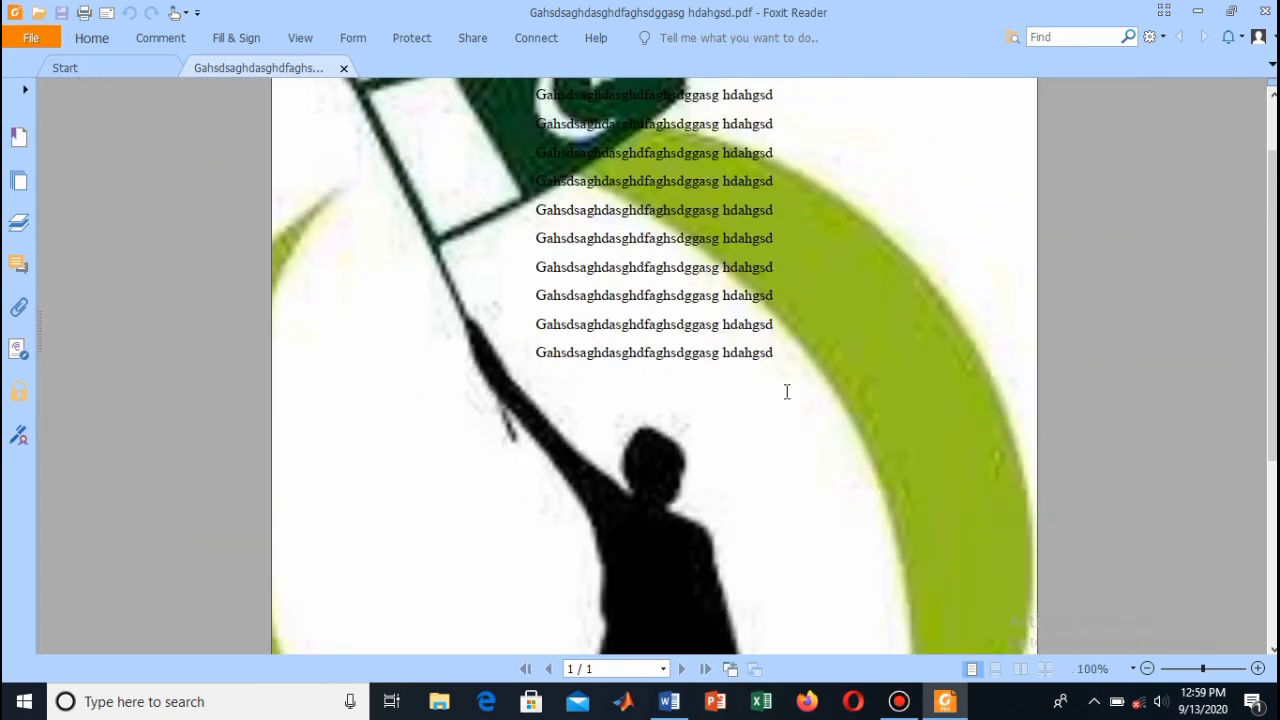
pyautogui.scroll(-1, 787, 392)
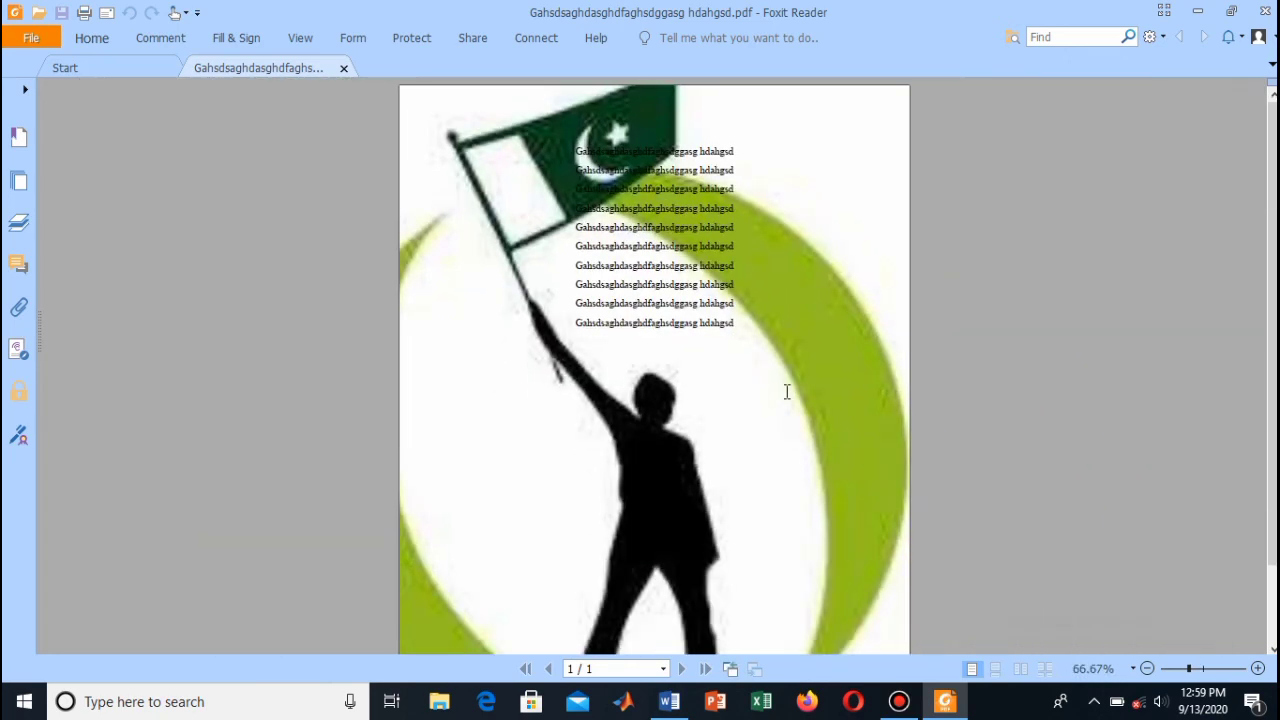